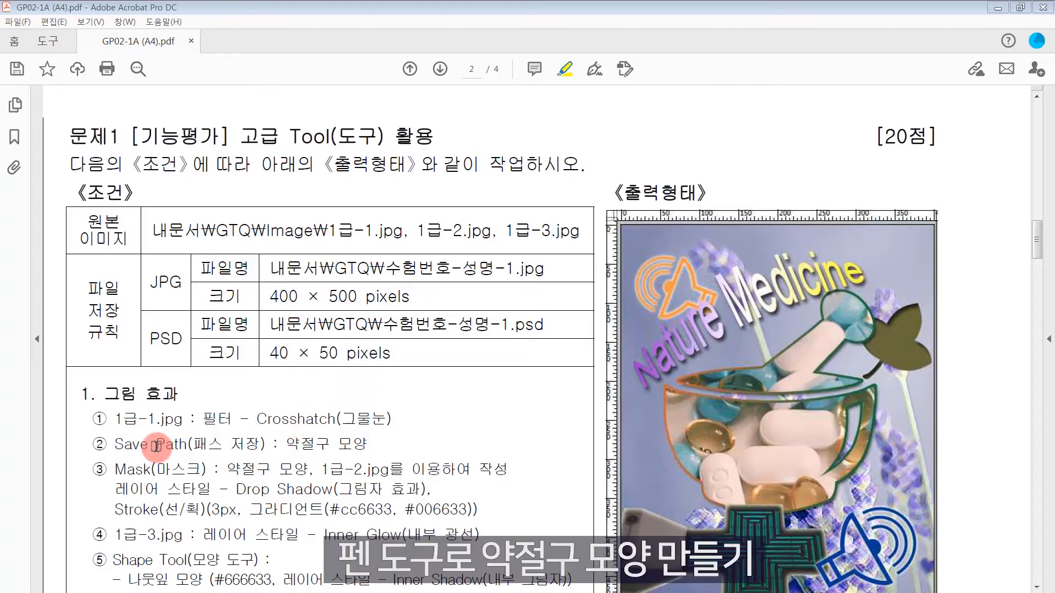
mouse_move(117, 444)
mouse_down()
mouse_move(349, 440)
mouse_move(324, 440)
mouse_up()
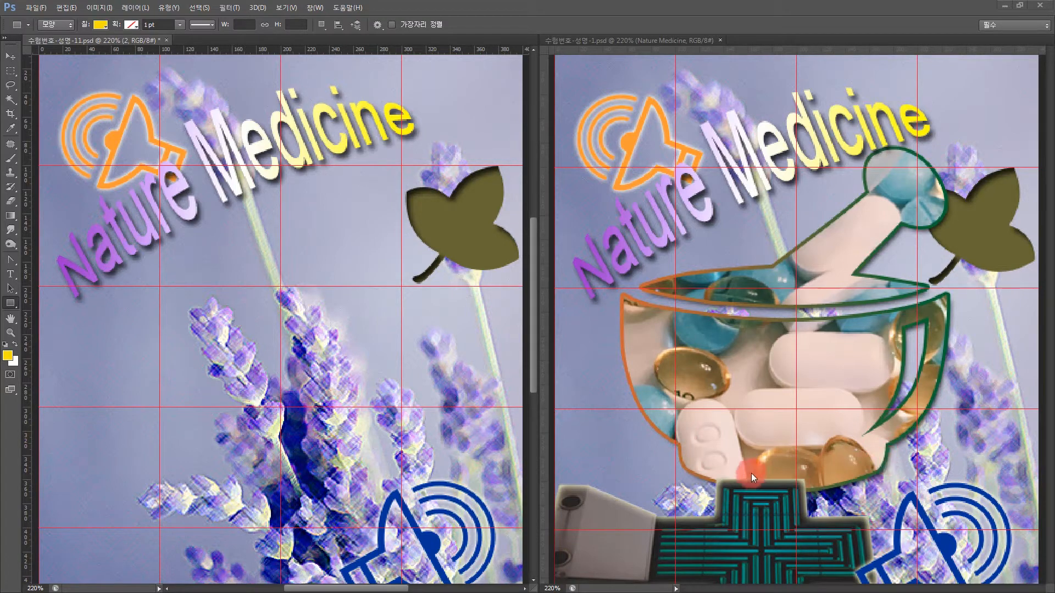
Draw a yellow rounded rectangle about 168 × 58 px with a 20 px radius as the mortar's base.
drag(14, 309, 61, 314)
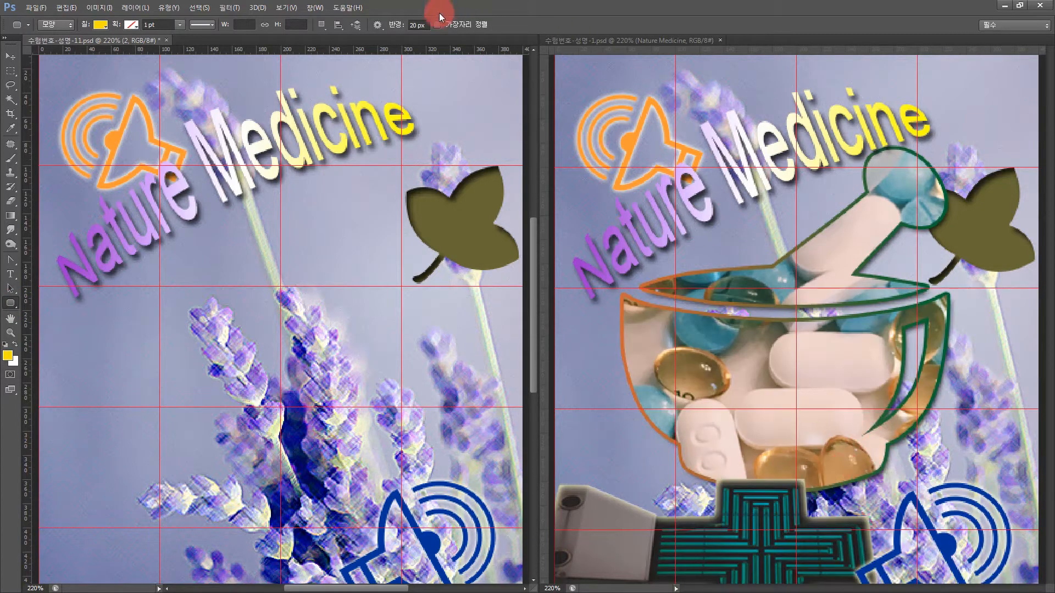
click(407, 26)
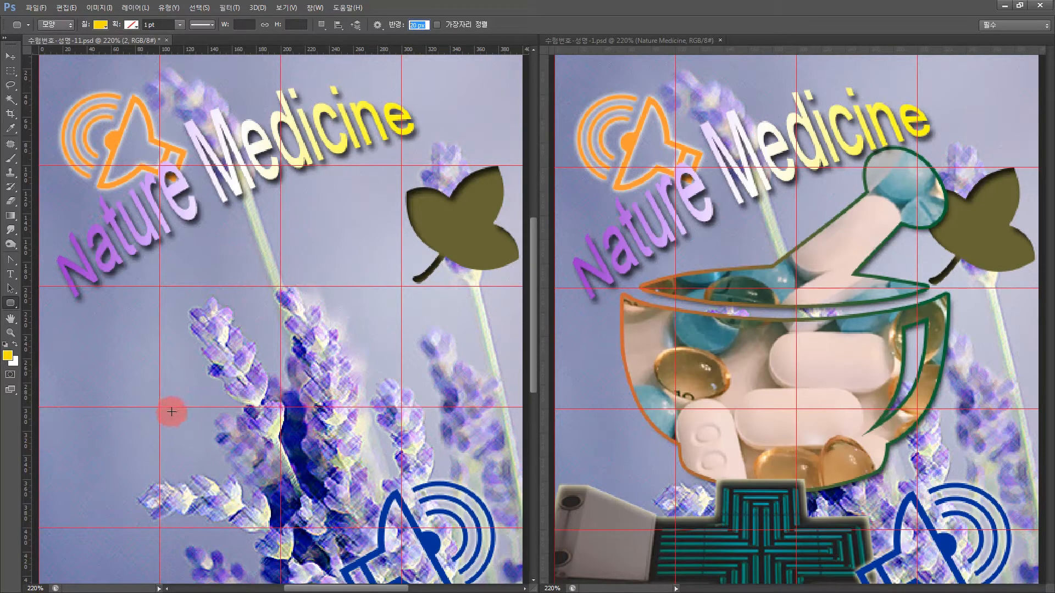
drag(171, 408, 372, 477)
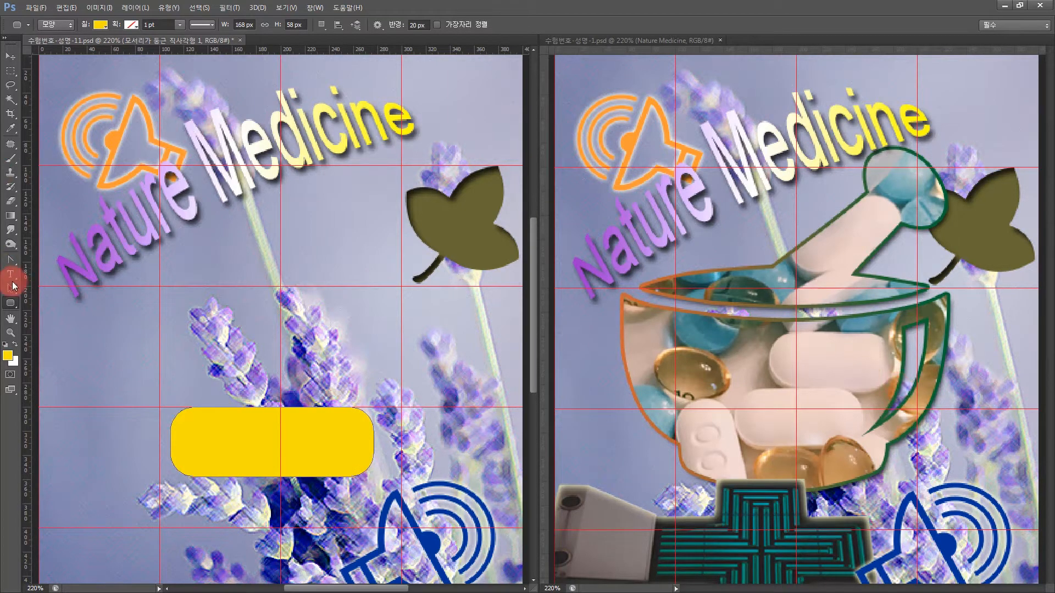
Add a rectangle about 268 px wide in Combine Shapes mode, overlapping the upper part of the rounded rectangle to form the mortar's body.
click(16, 303)
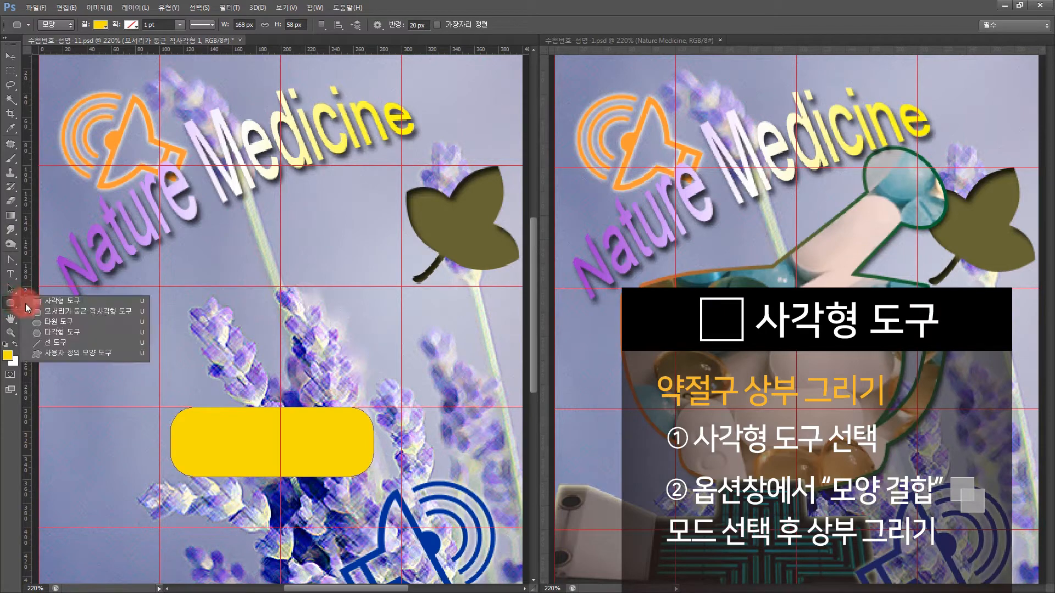
click(47, 300)
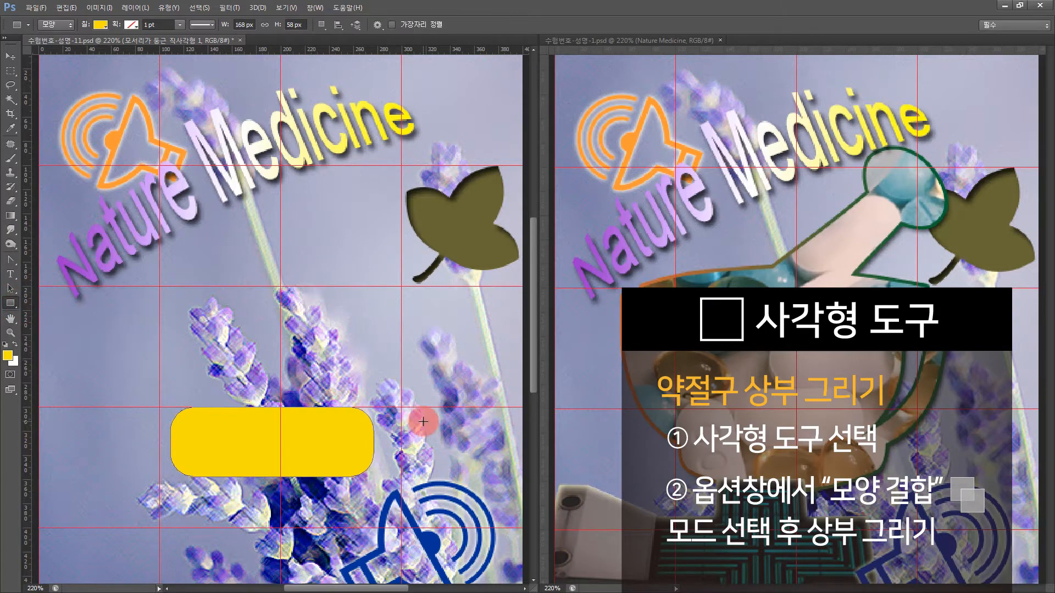
click(321, 25)
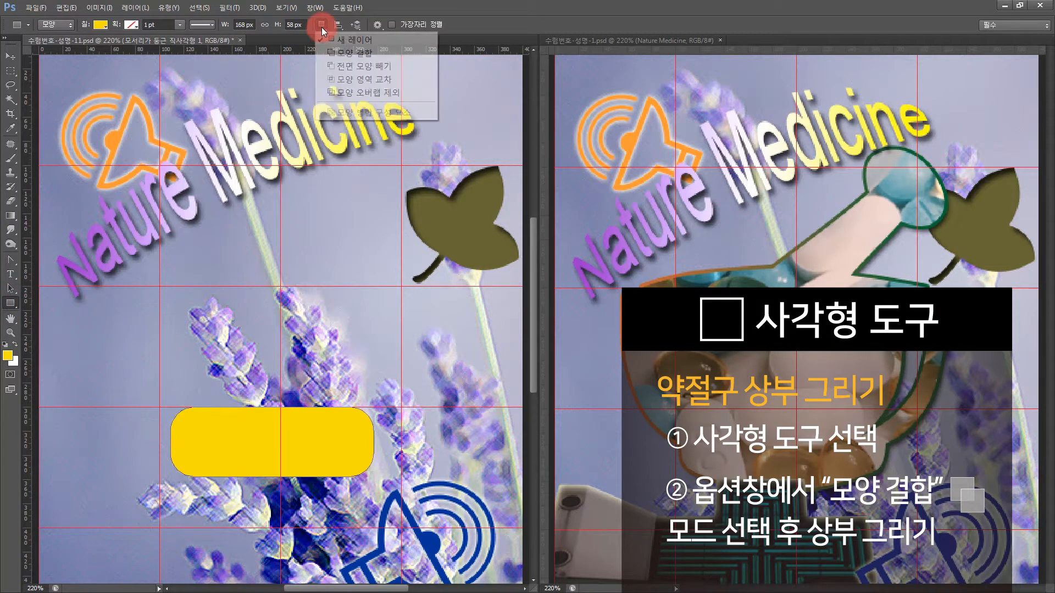
click(354, 53)
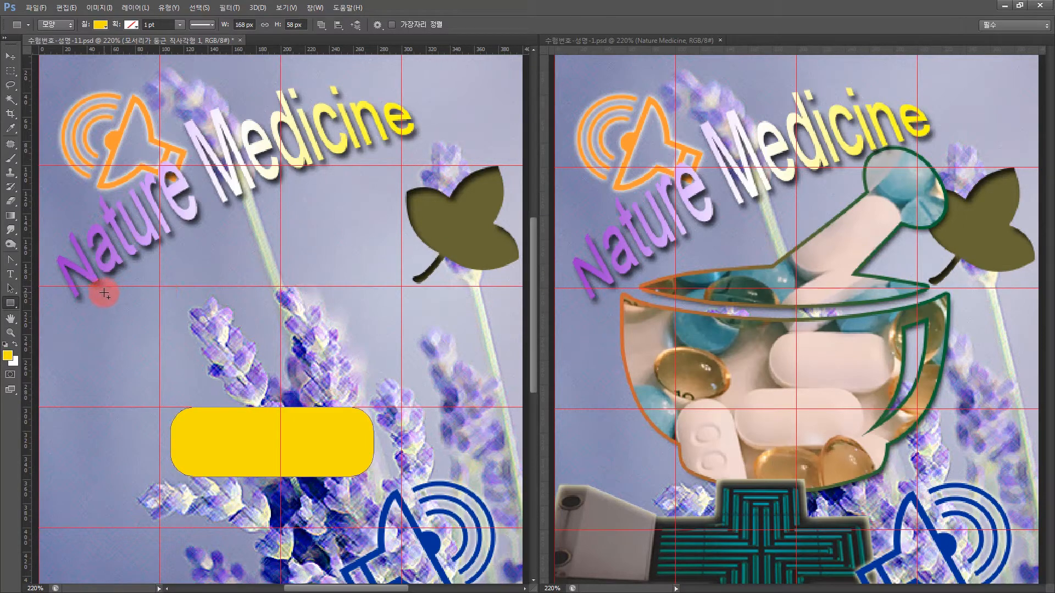
drag(103, 286, 428, 431)
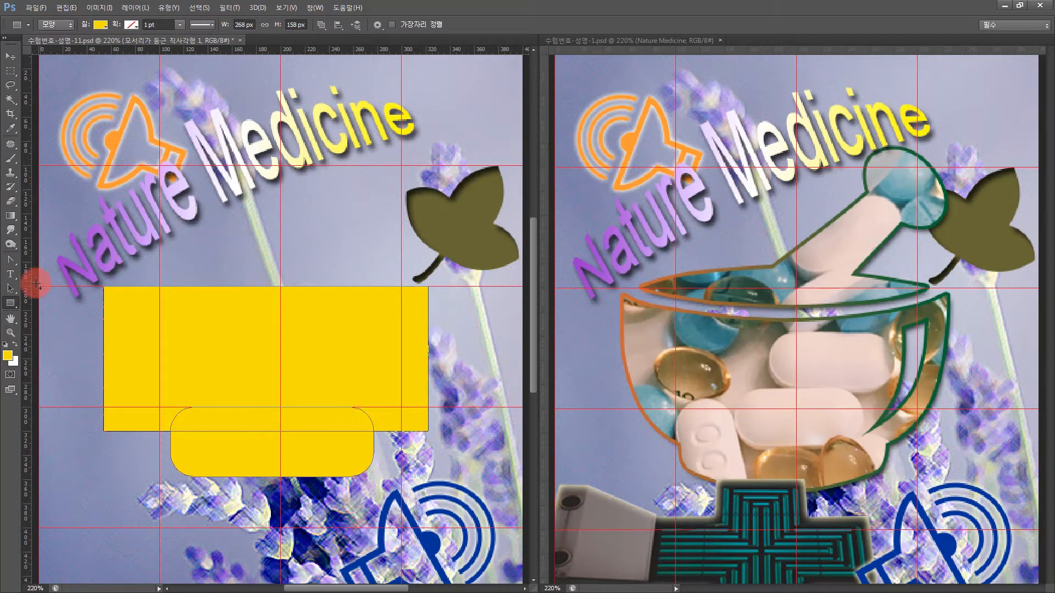
Select both the rectangle and the rounded rectangle and merge their shape components into one outline.
click(13, 288)
drag(67, 312, 396, 476)
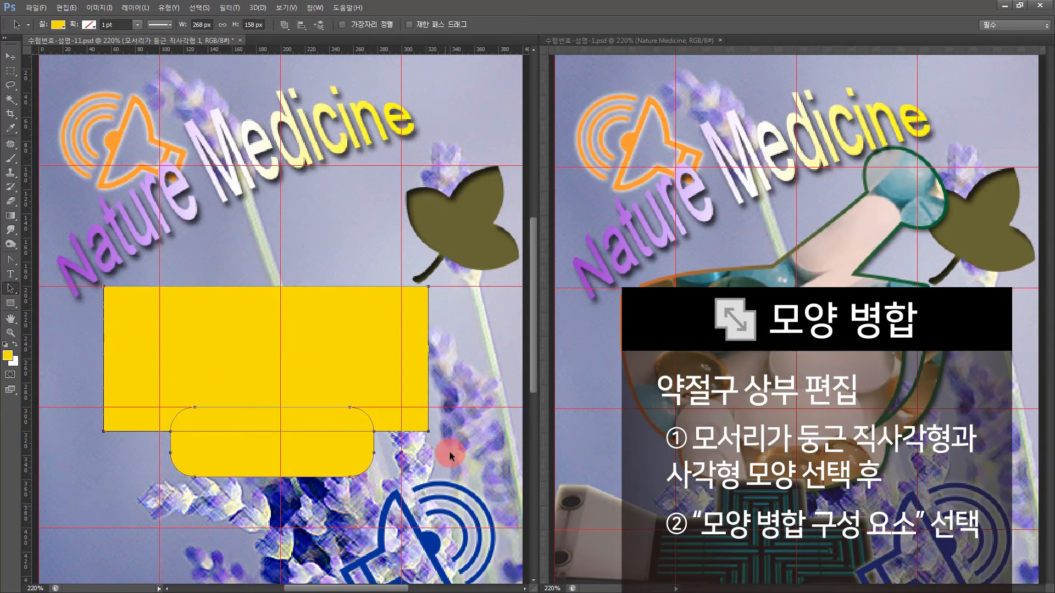
click(283, 26)
click(324, 114)
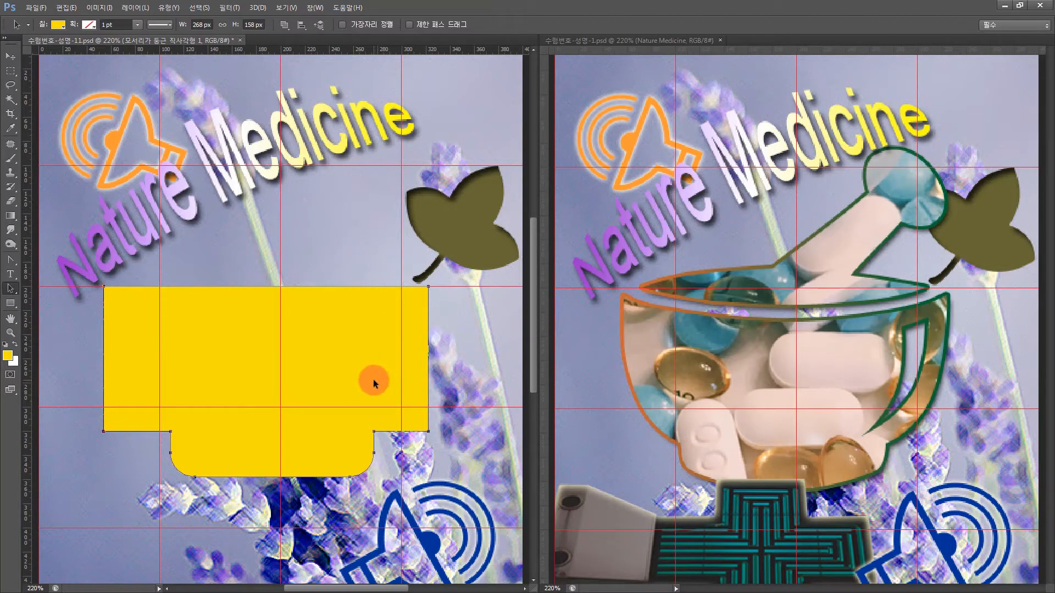
Add an anchor point on each side edge of the mortar's body, a little below its top corners.
drag(11, 259, 50, 249)
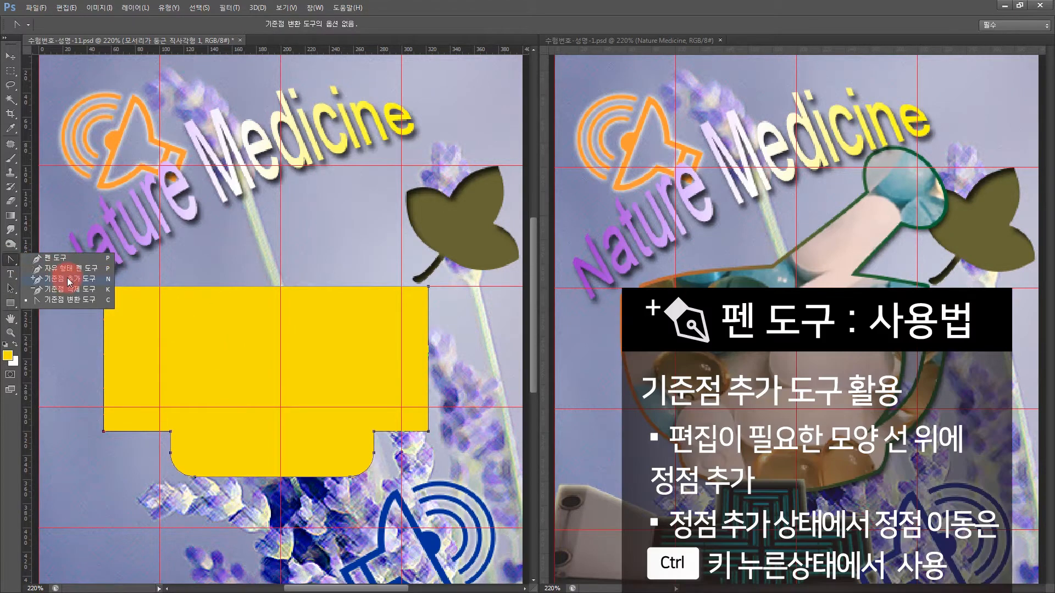
click(68, 279)
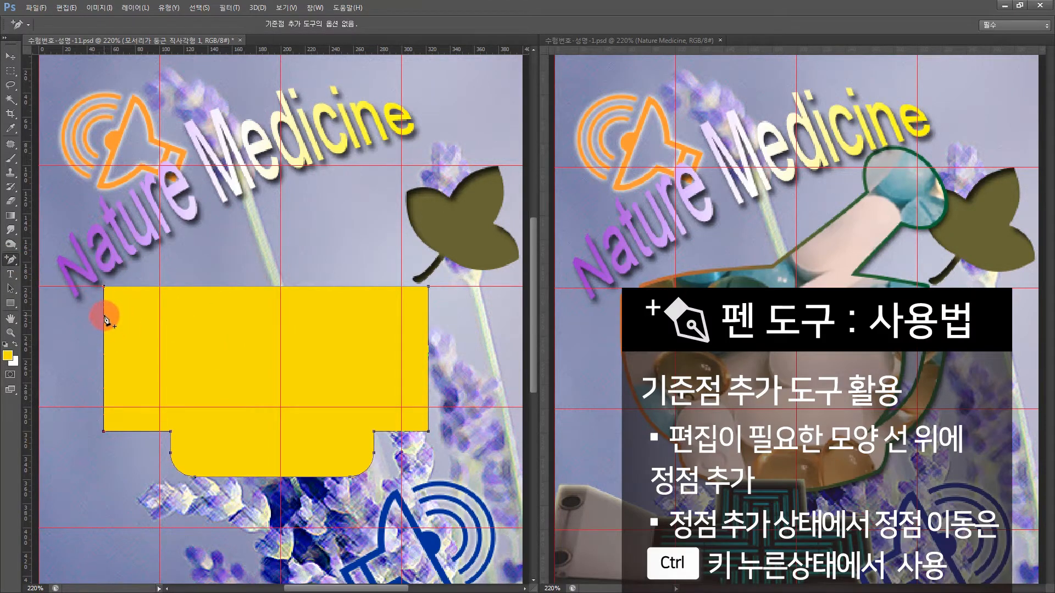
click(104, 316)
click(431, 321)
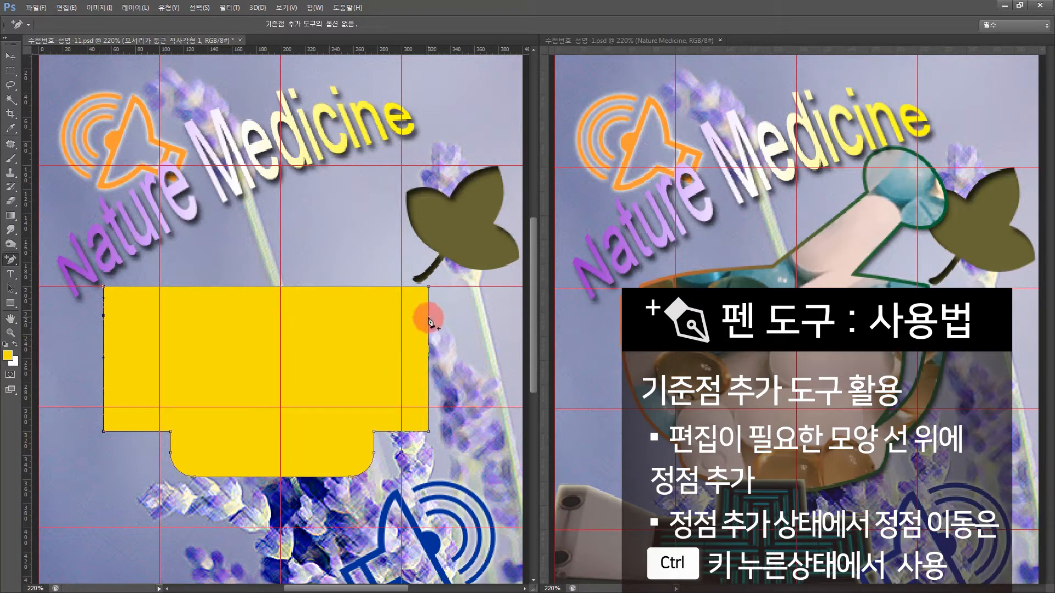
Move the body's two lower outer corners inward and upward and convert them to smooth points so the bowl's sides curve.
click(12, 260)
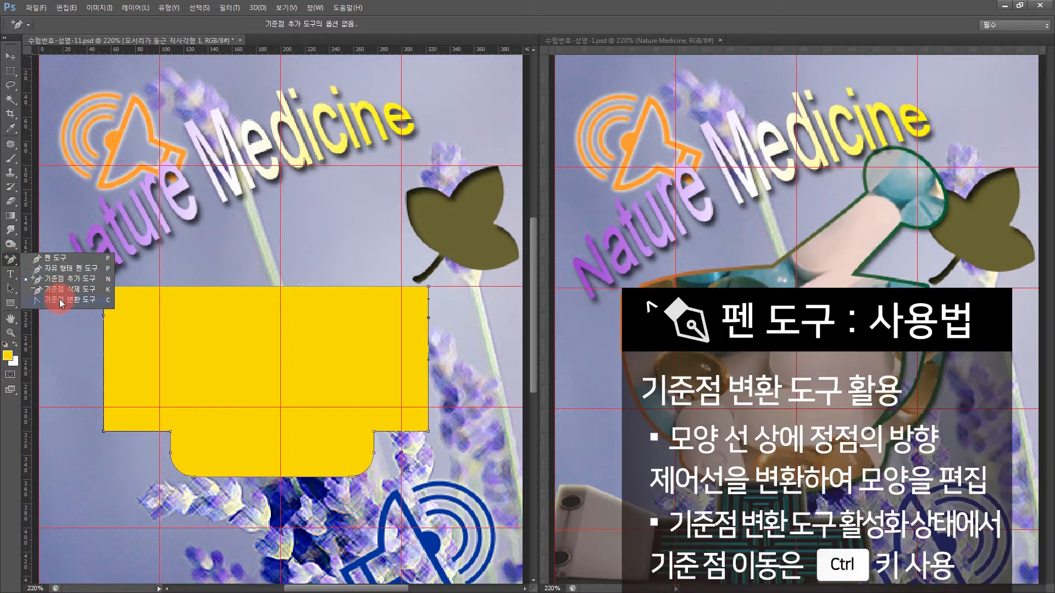
click(60, 300)
ctrl+click(104, 436)
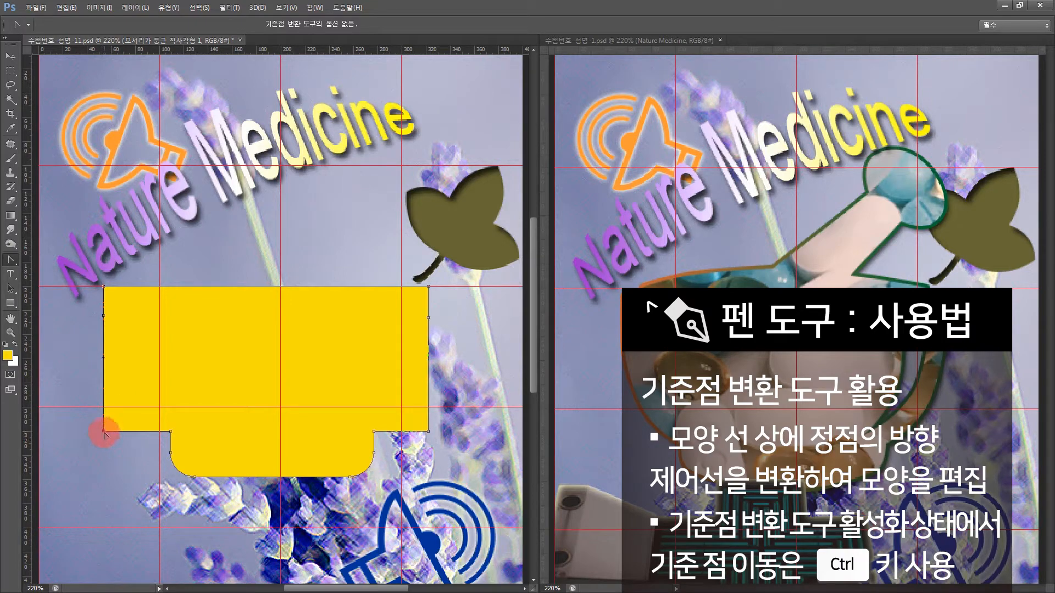
drag(116, 407, 117, 427)
drag(104, 432, 108, 386)
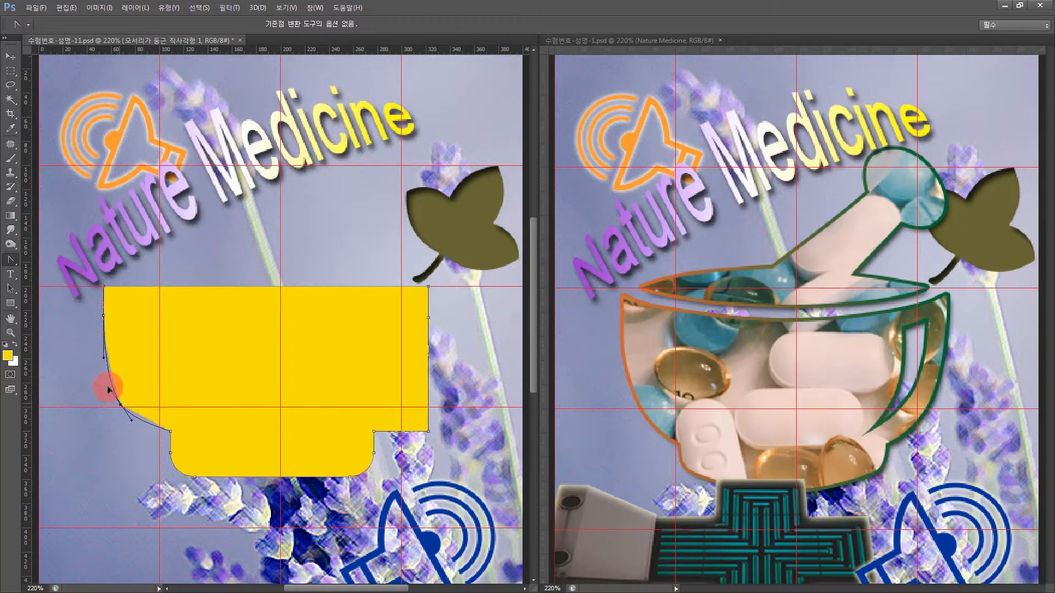
click(433, 437)
drag(428, 430, 408, 404)
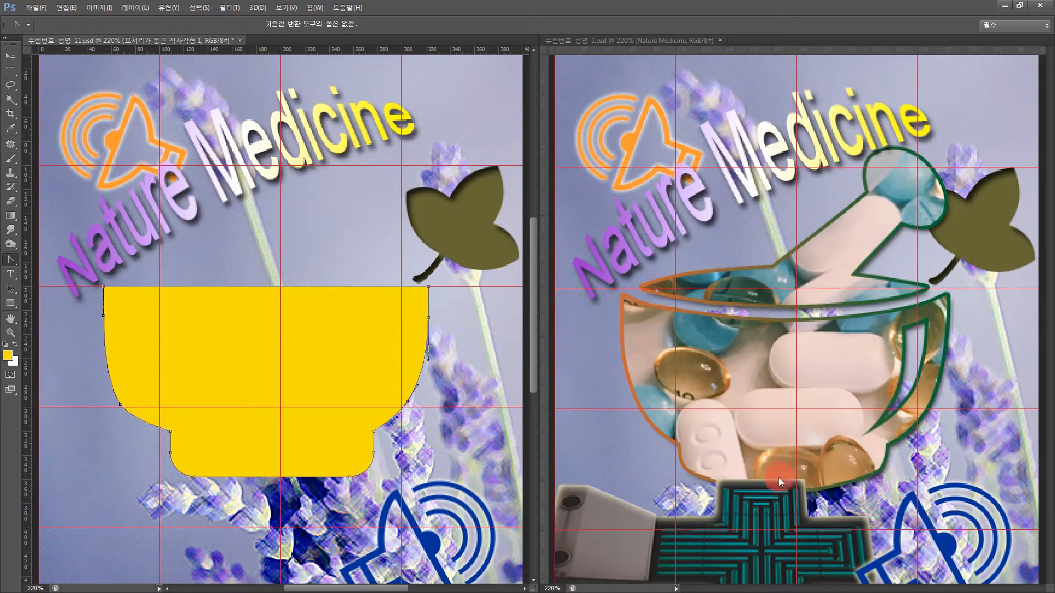
Add an anchor point midway along the base's bottom edge, move it down 7 px, and adjust the base's lower corners.
drag(15, 258, 71, 279)
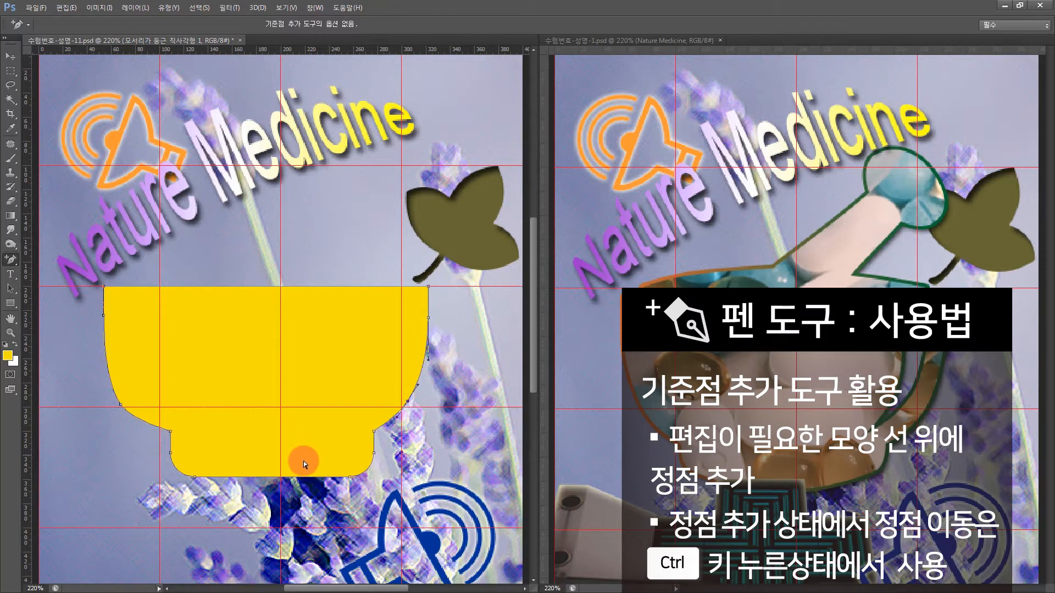
click(266, 477)
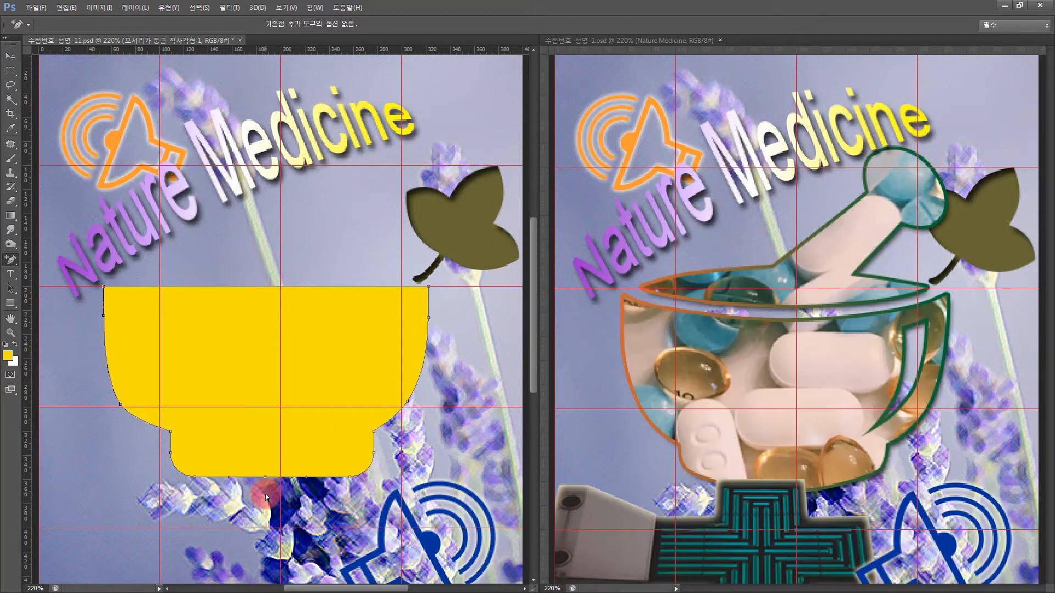
key(Down)
key(Down)
key(Down)
key(Down)
key(Down)
key(Down)
key(Down)
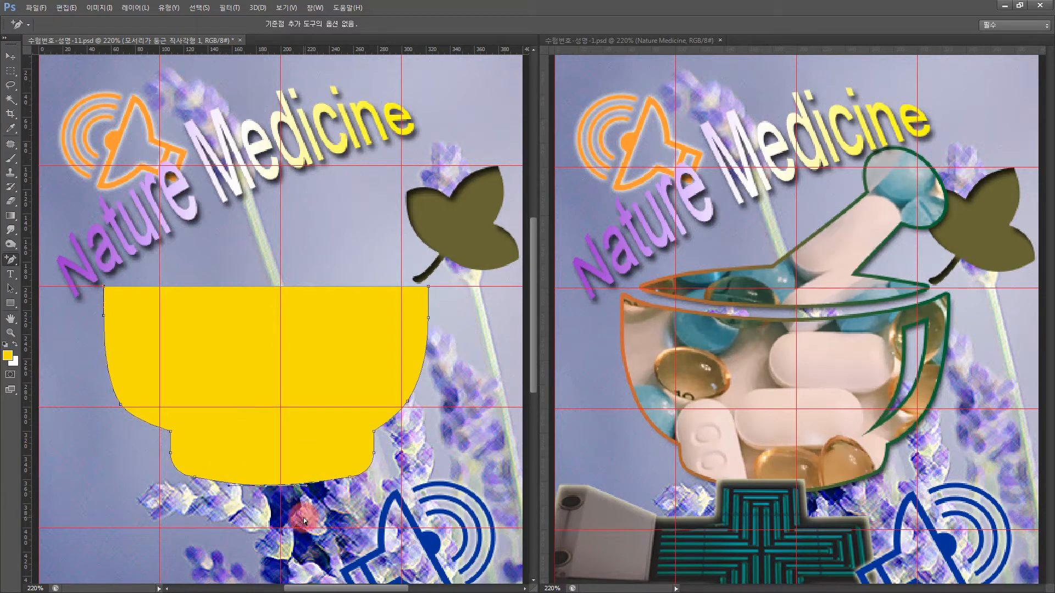
ctrl+click(179, 471)
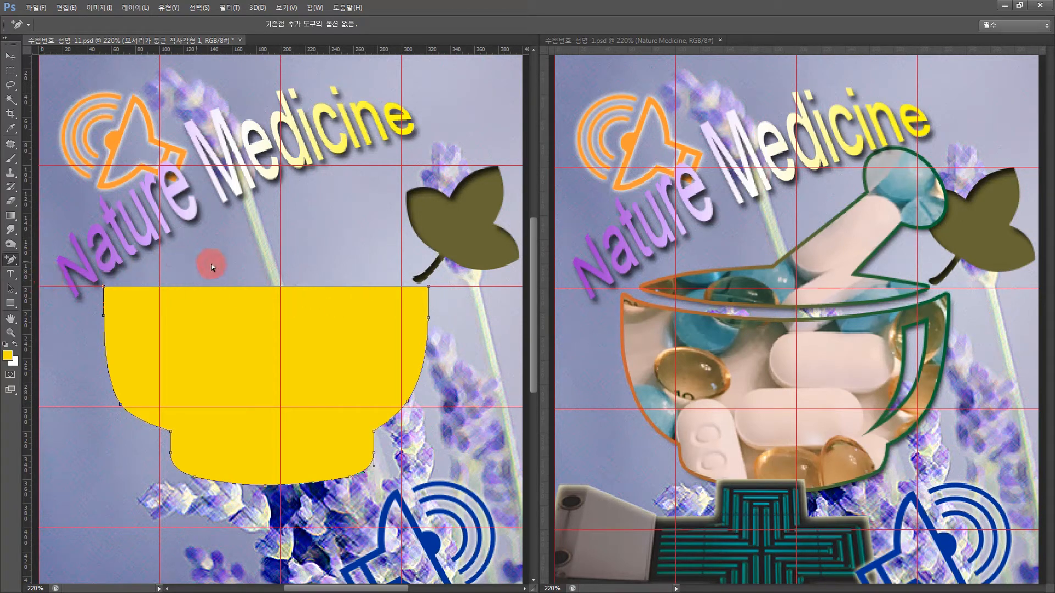
Bow the bowl's top edge downward with a new middle anchor point and move the rim's points down 8 px.
drag(260, 287, 256, 310)
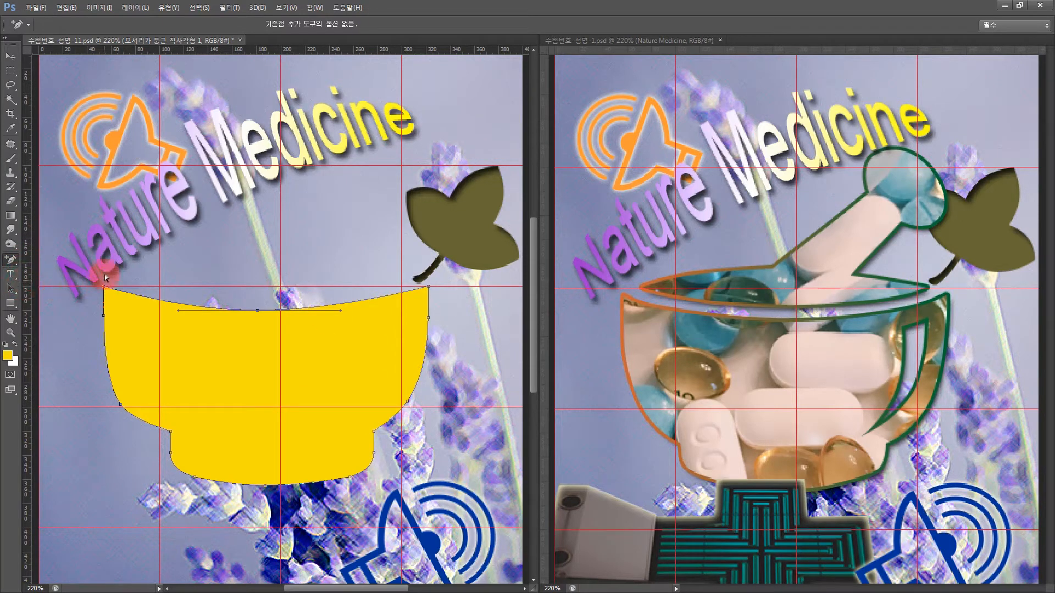
drag(56, 216, 460, 312)
key(Down)
key(Down)
key(Down)
key(Down)
key(Down)
key(Down)
key(Down)
key(Down)
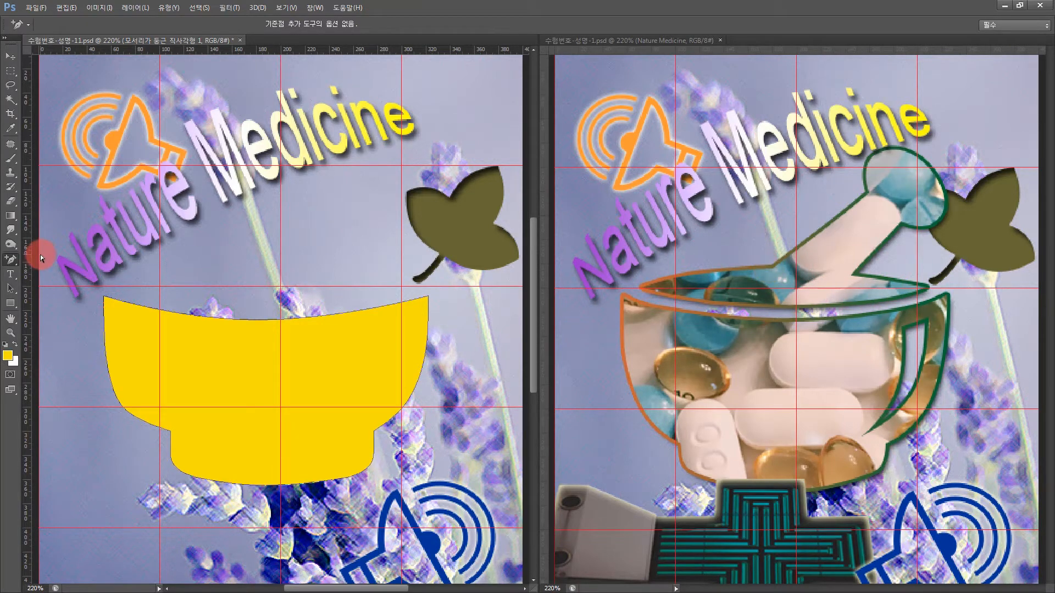
Draw a wide, flat ellipse just above the bowl's rim with the Ellipse tool in Combine Shapes mode.
click(10, 303)
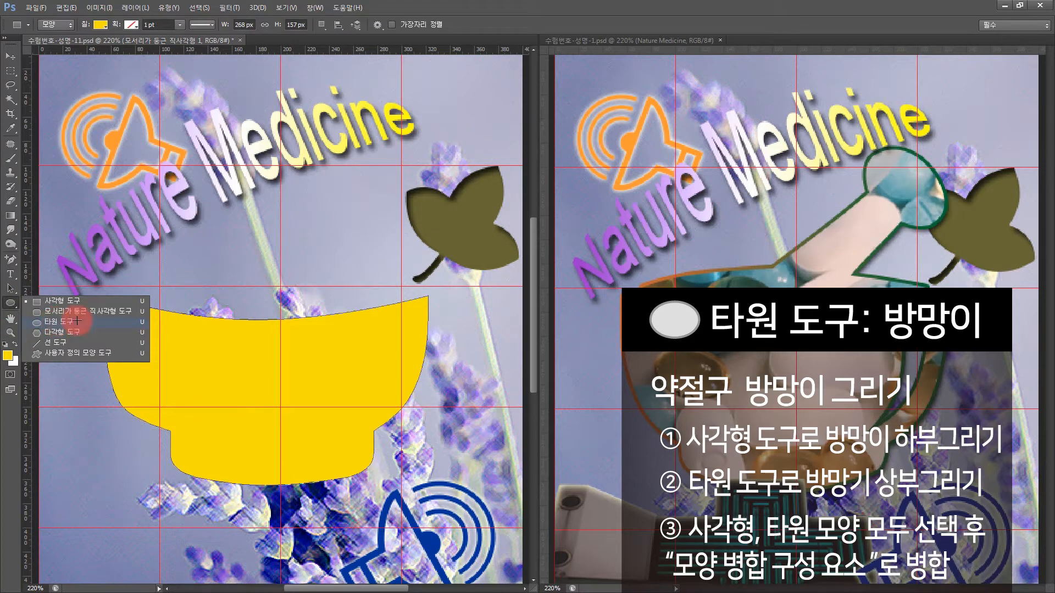
click(77, 321)
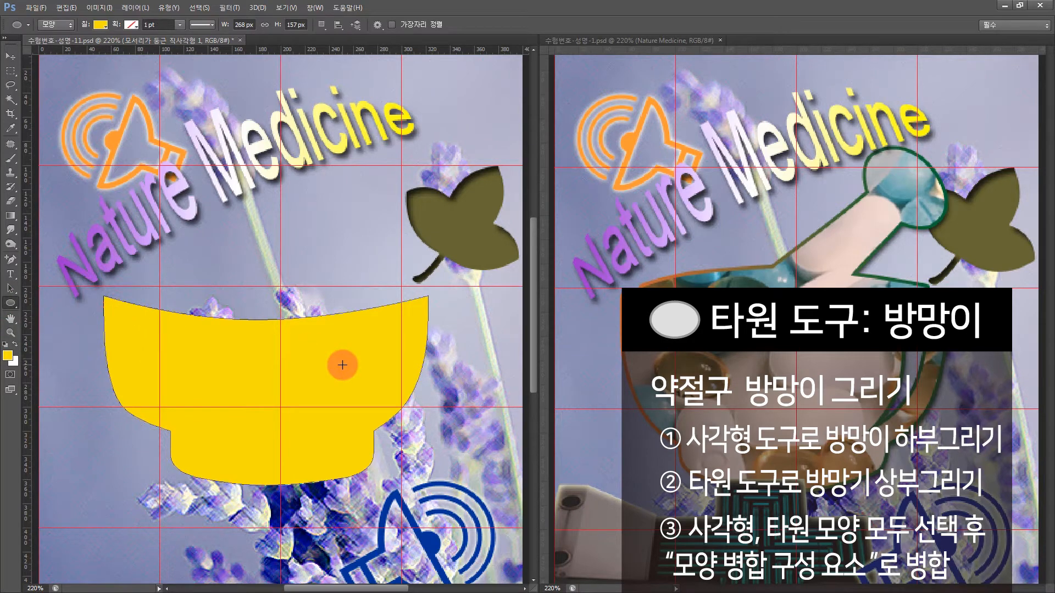
click(321, 25)
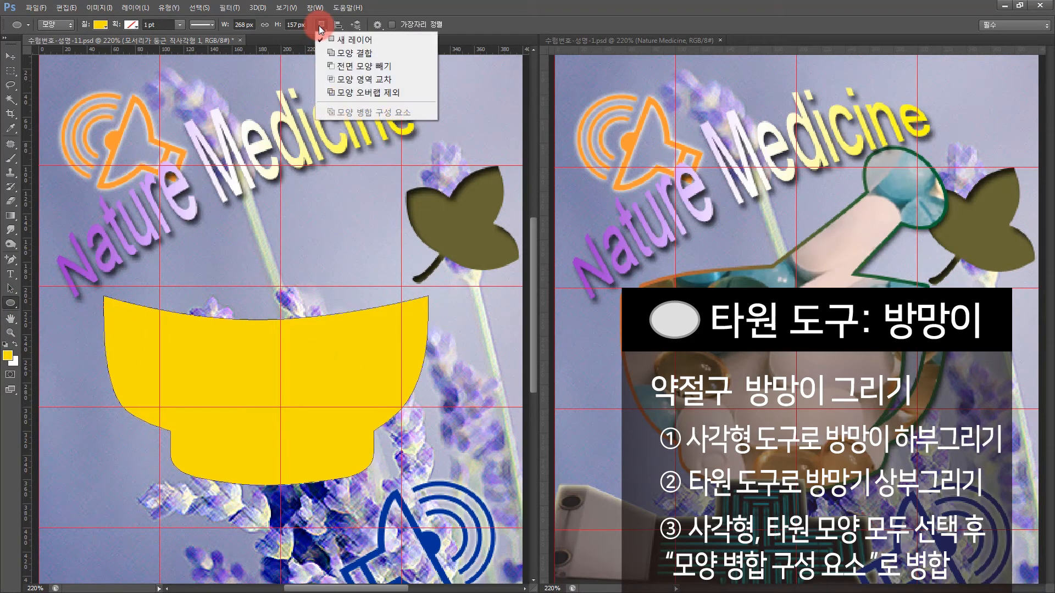
click(341, 54)
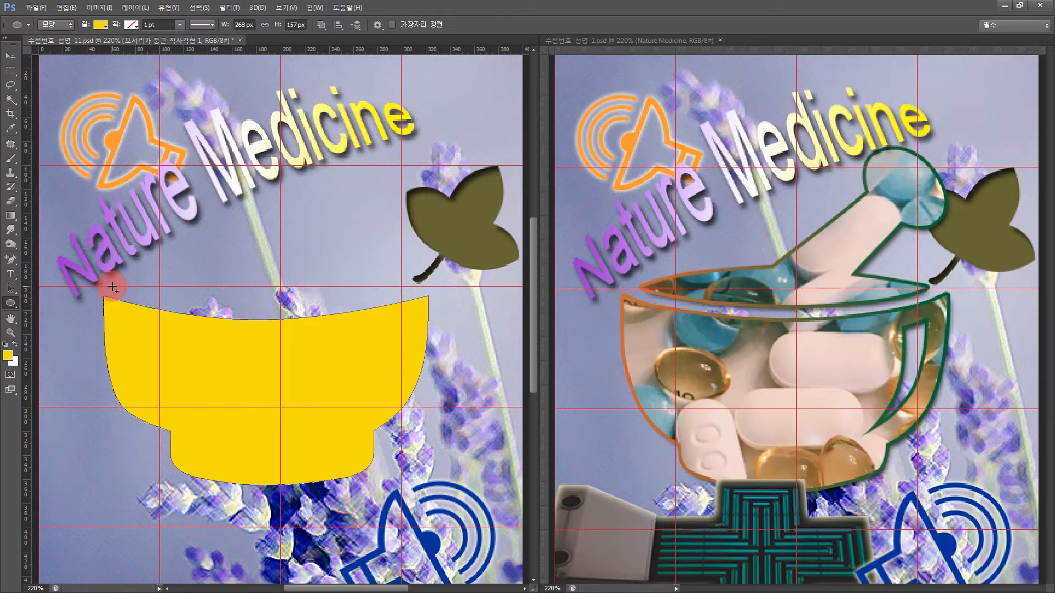
drag(117, 286, 423, 268)
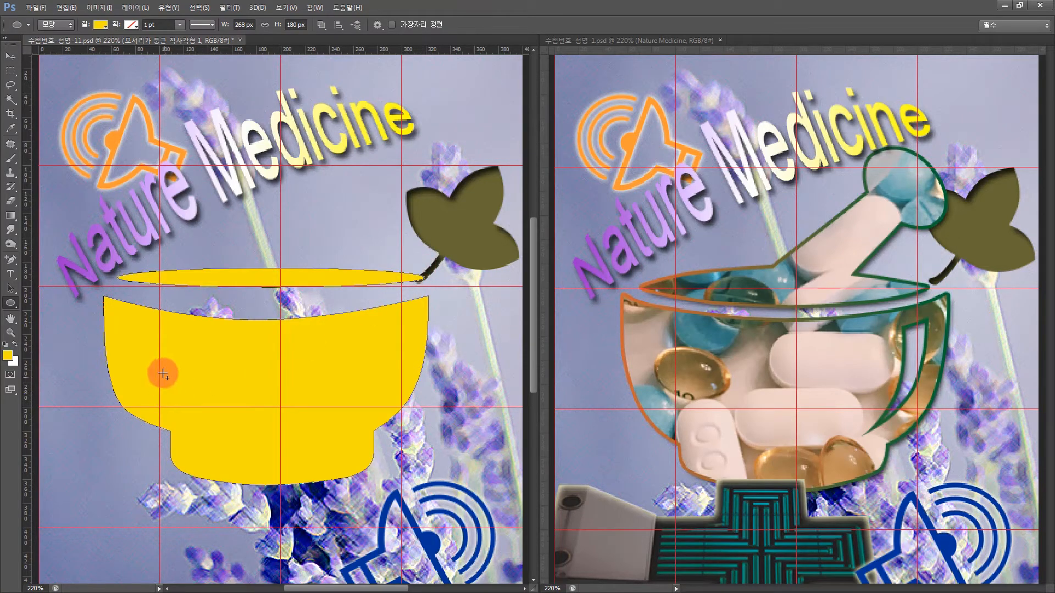
Transform the flat ellipse above the rim, stretching it downward to a height of 30 px.
click(10, 288)
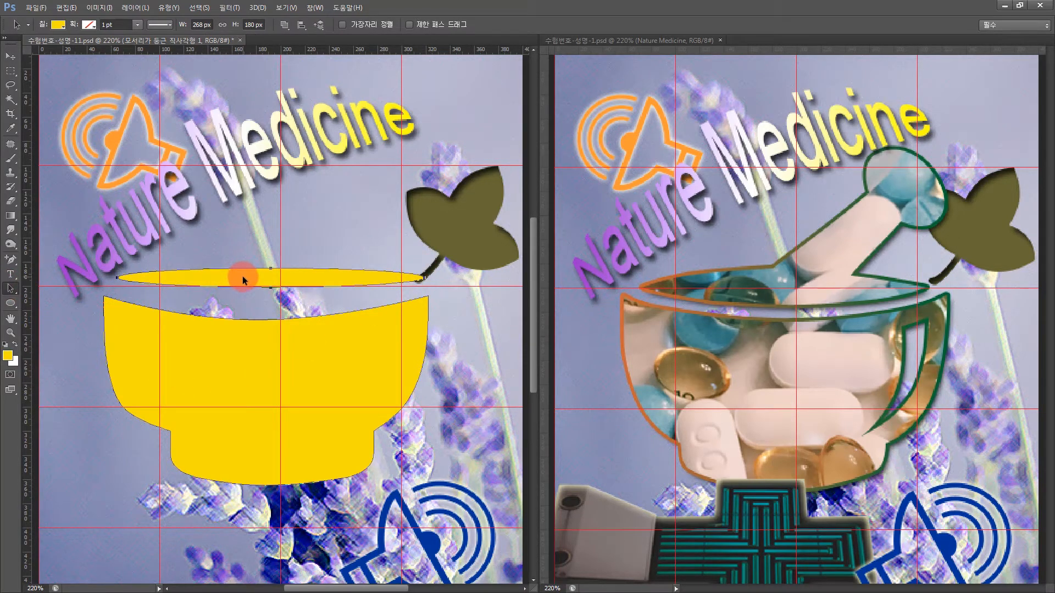
key(ctrl+t)
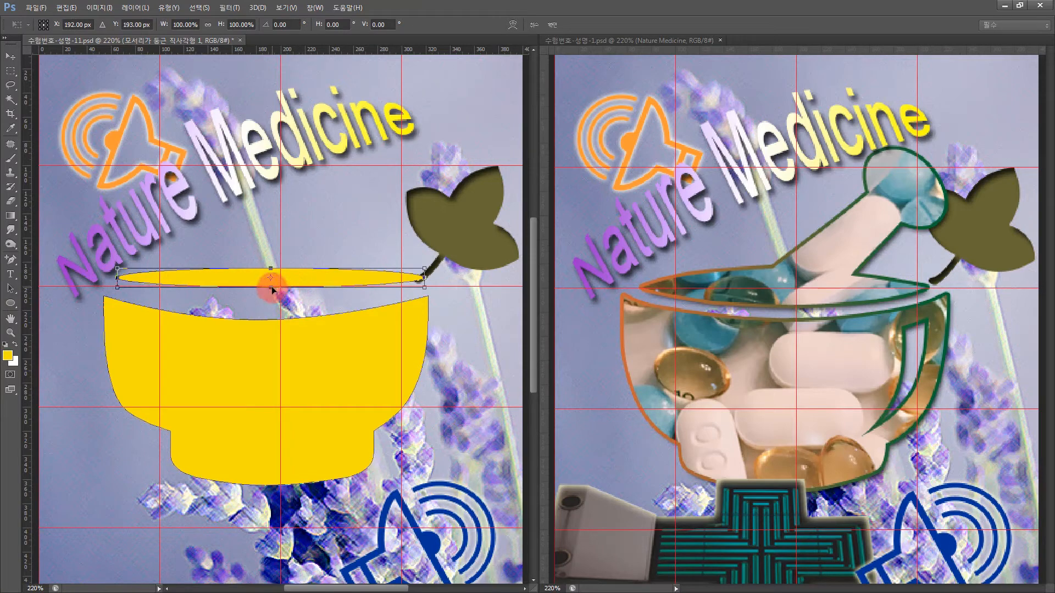
drag(272, 289, 270, 305)
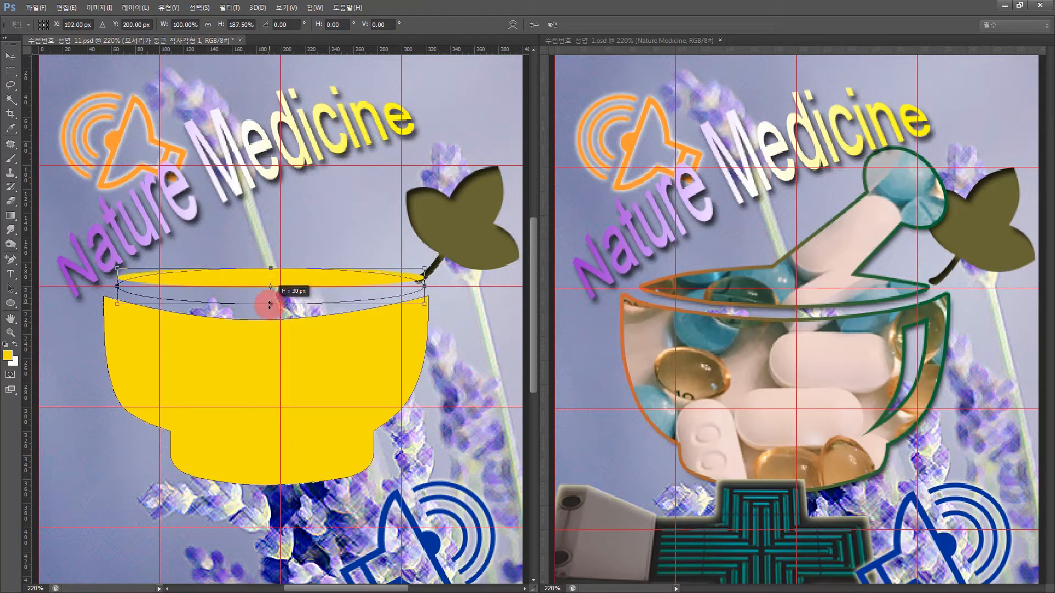
click(432, 290)
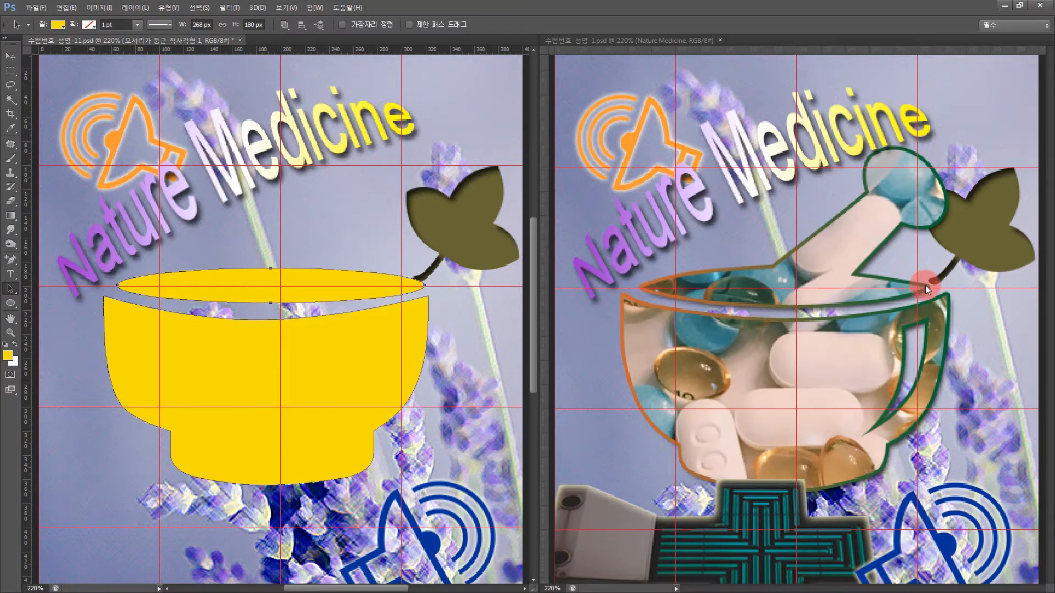
Convert the ellipse's left and right end anchor points to sharp corners.
drag(18, 258, 47, 301)
click(117, 285)
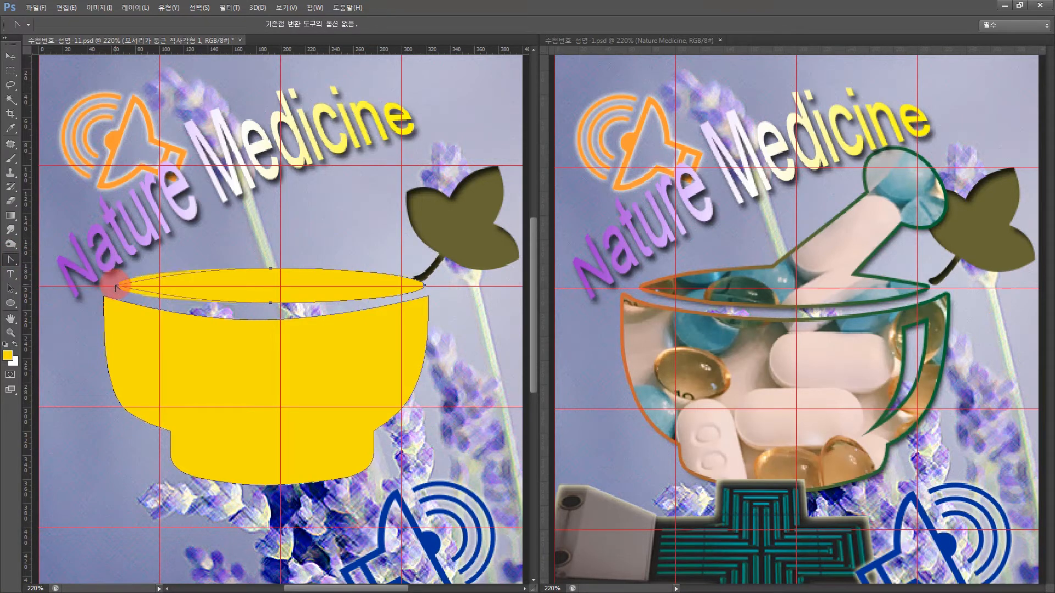
click(425, 286)
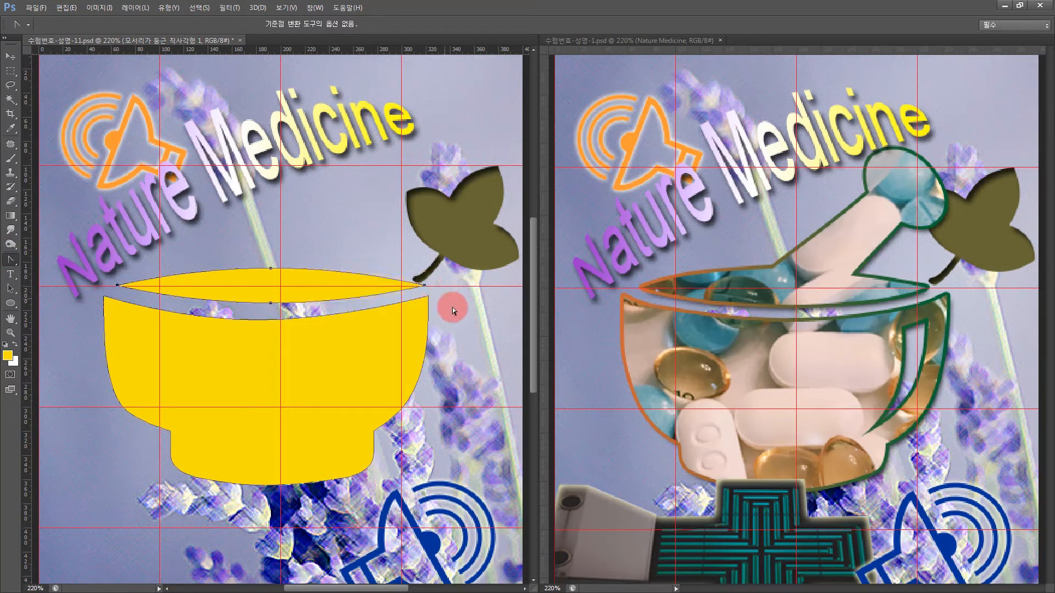
Move the pointed rim ellipse's right tip slightly inward and deselect the ellipse.
drag(427, 289, 420, 288)
click(322, 248)
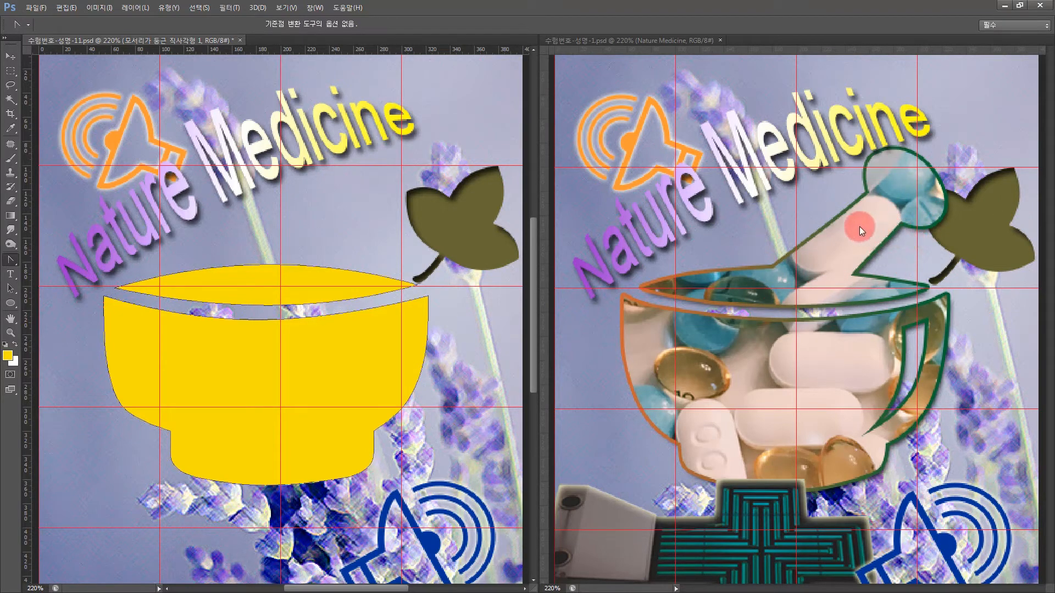
Draw a narrow upright rectangle rising from the rim and a circle centred on its top end, both in Combine Shapes mode.
click(10, 302)
click(70, 301)
click(322, 25)
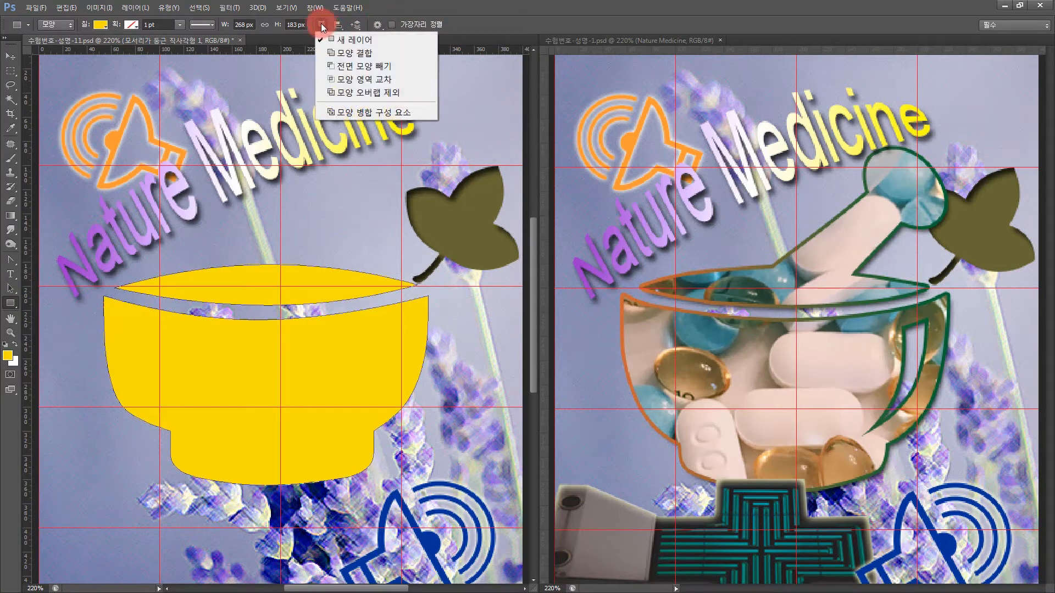
click(346, 54)
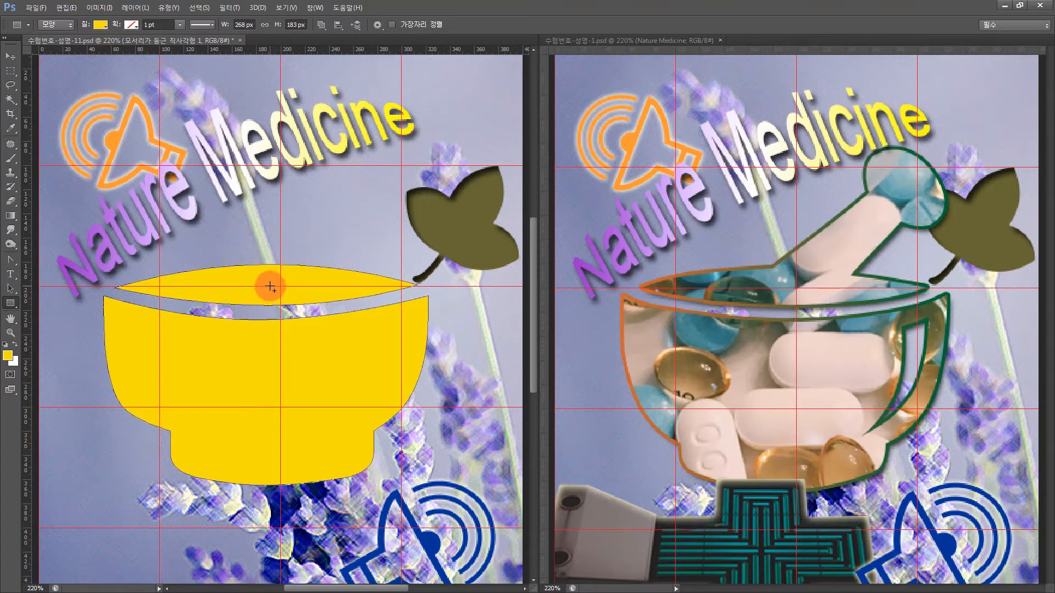
drag(264, 286, 296, 165)
drag(18, 308, 52, 323)
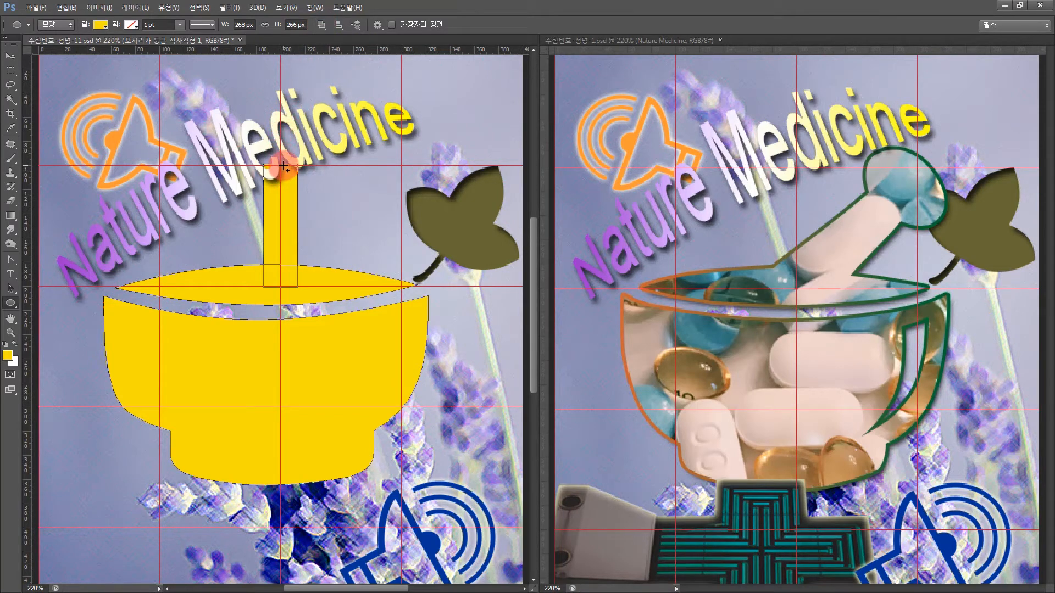
drag(280, 166, 328, 127)
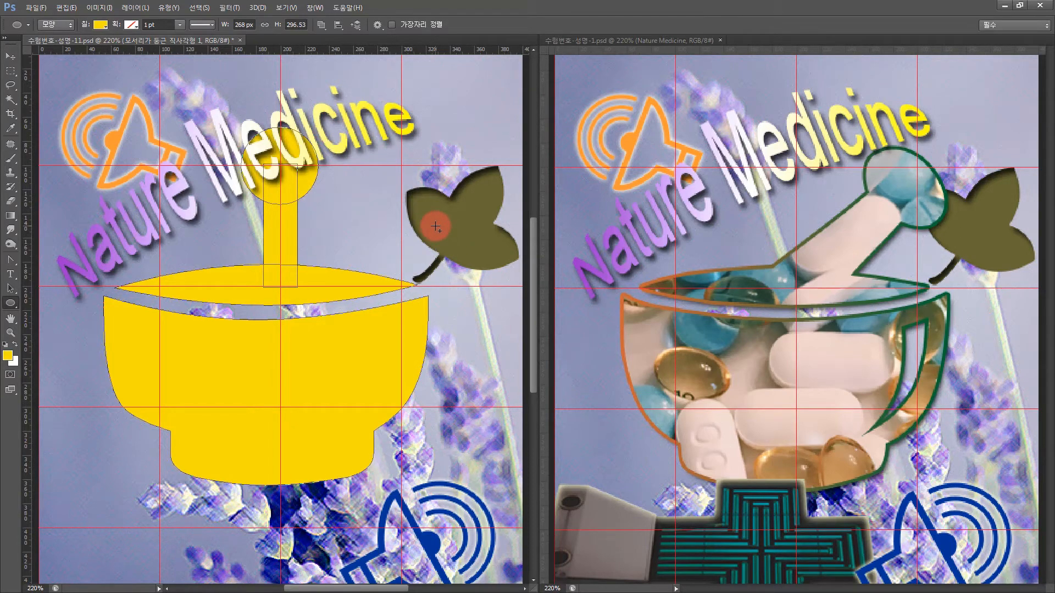
Select the upright rectangle and the circle on top and unite them with Merge Shape Components.
click(10, 288)
drag(324, 213, 226, 142)
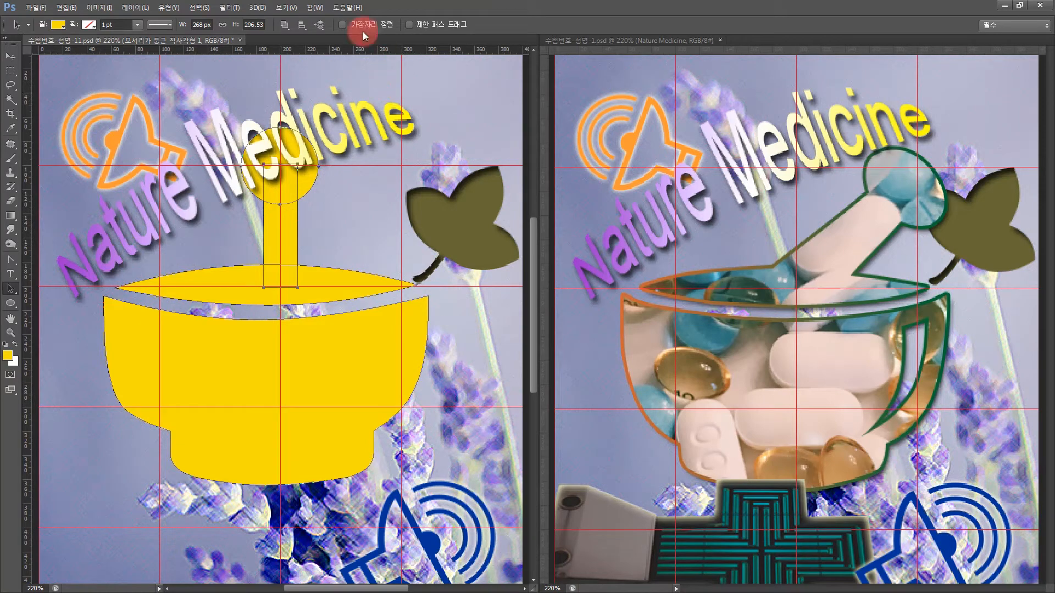
click(284, 24)
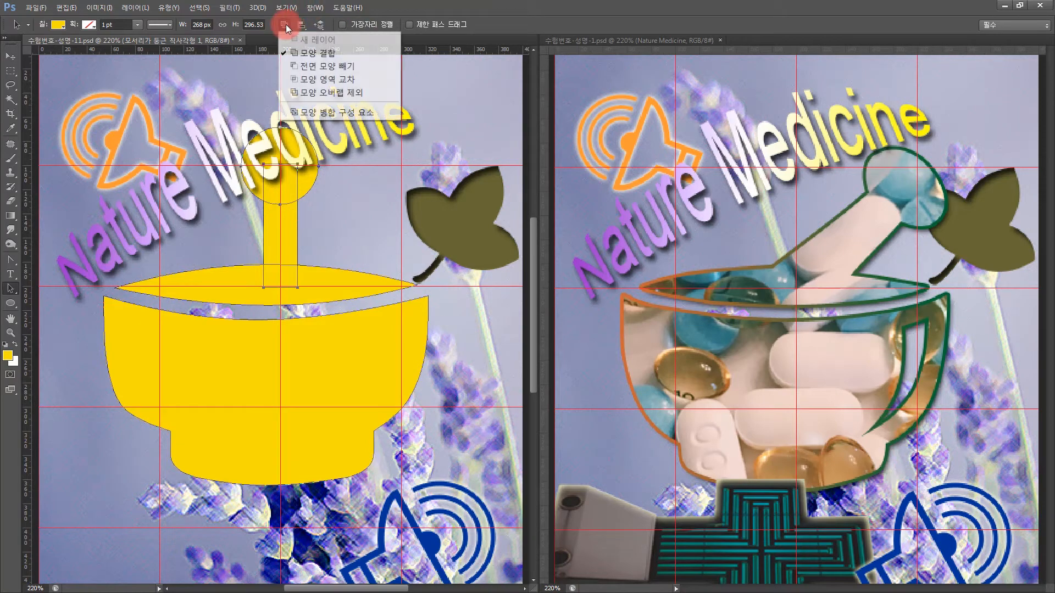
click(355, 111)
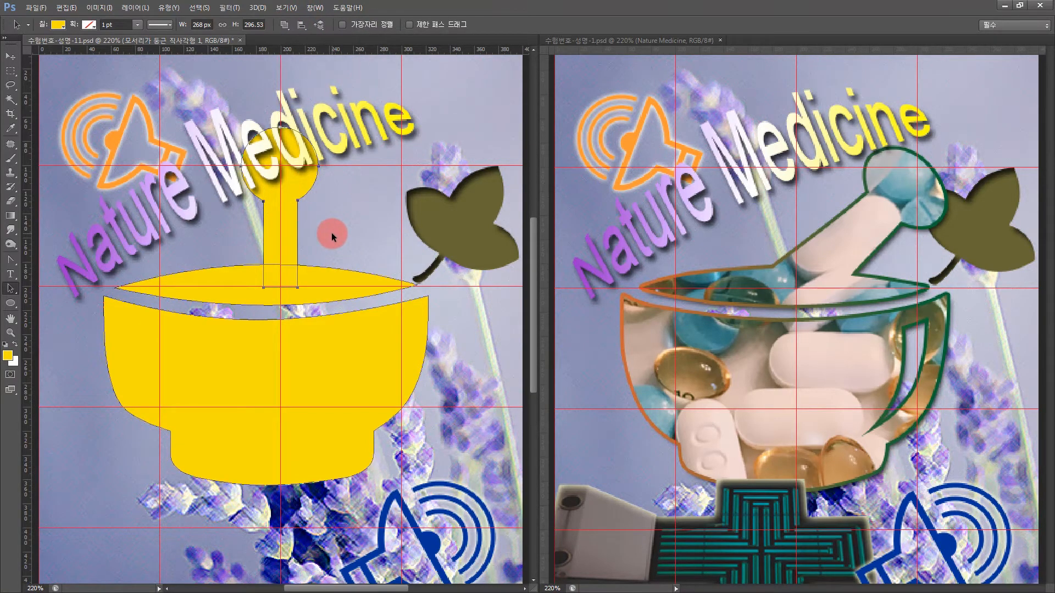
Rotate the merged pestle by about 46.5° clockwise around the centre of its lower end.
key(ctrl+t)
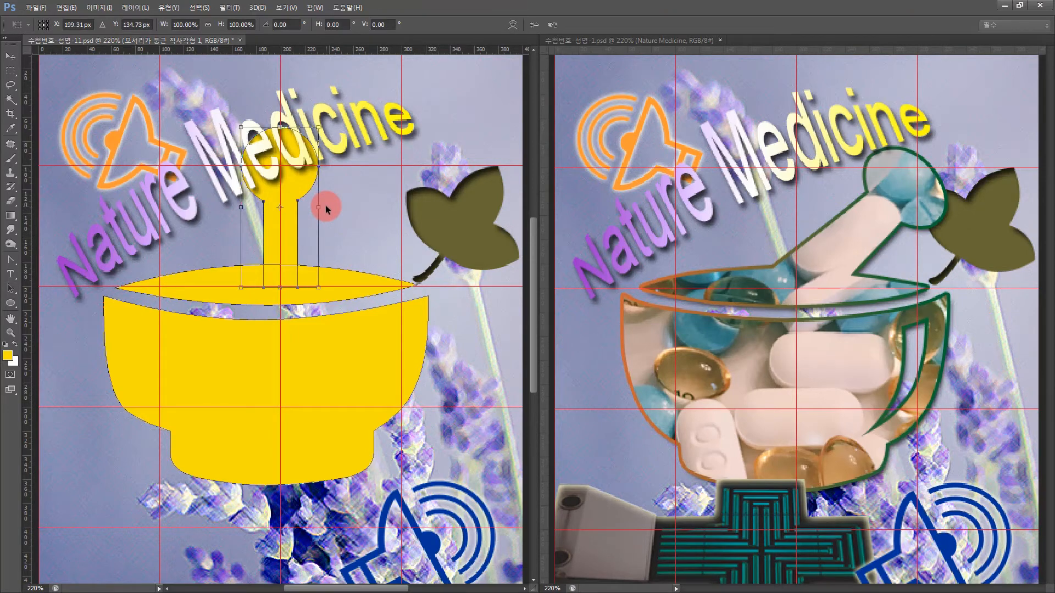
drag(280, 209, 282, 286)
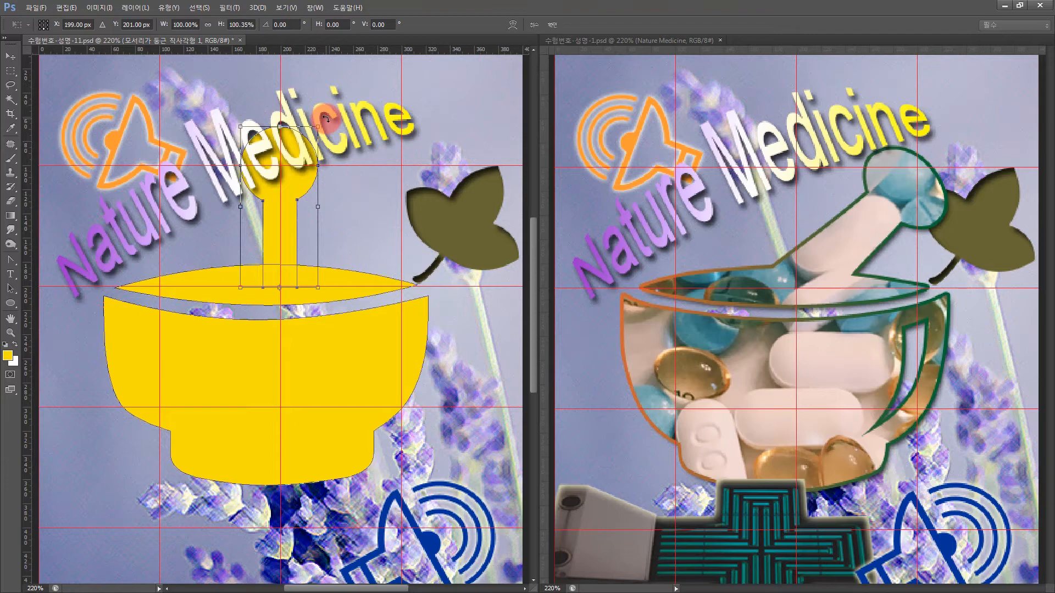
drag(326, 119, 464, 189)
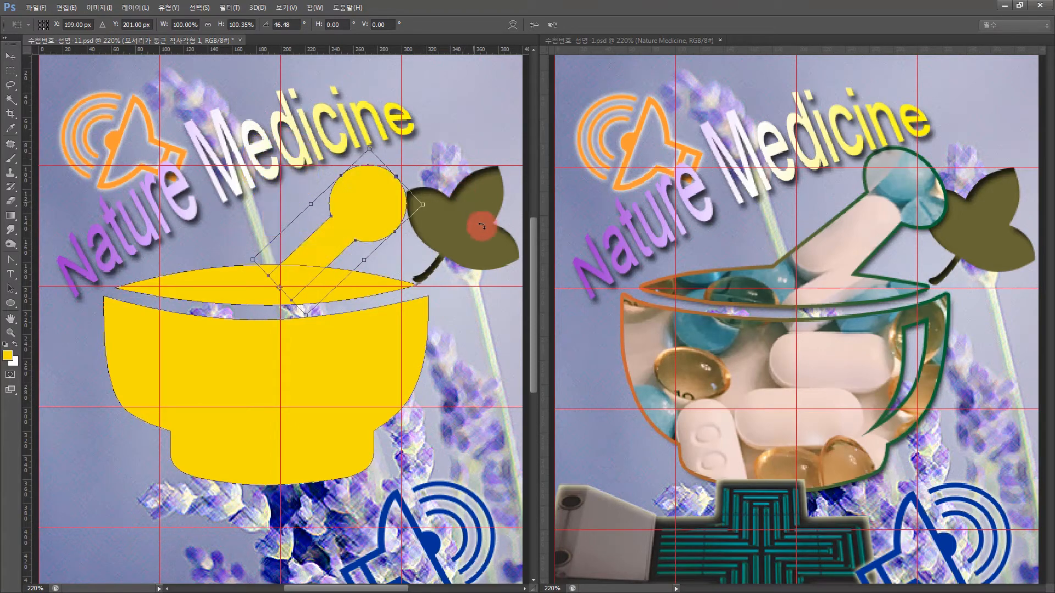
key(Return)
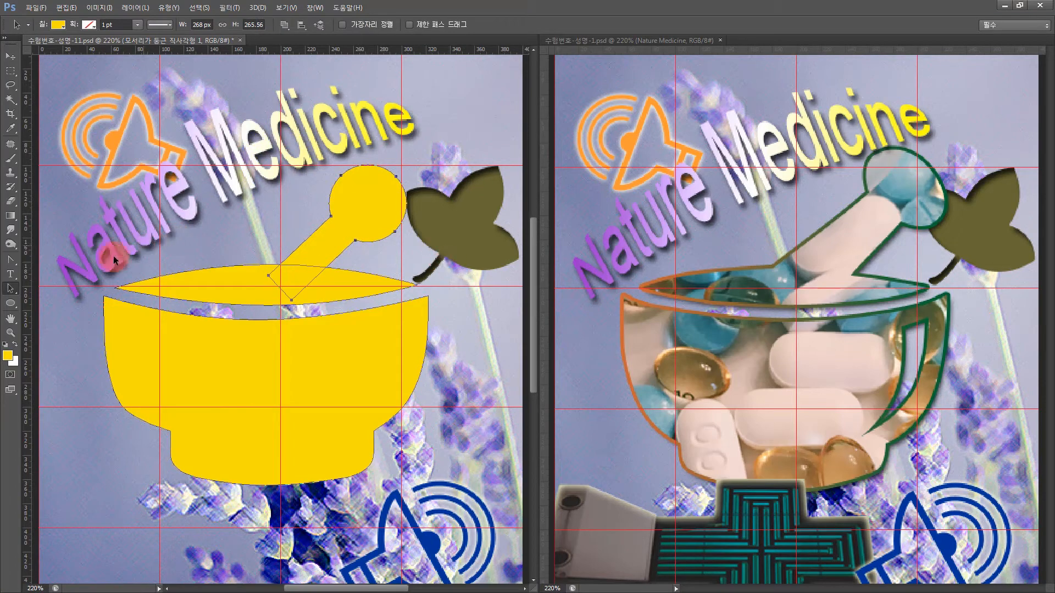
Move the pestle head's anchor points outward along the handle and reshape the round head into a slanted oval.
right_click(11, 289)
click(55, 301)
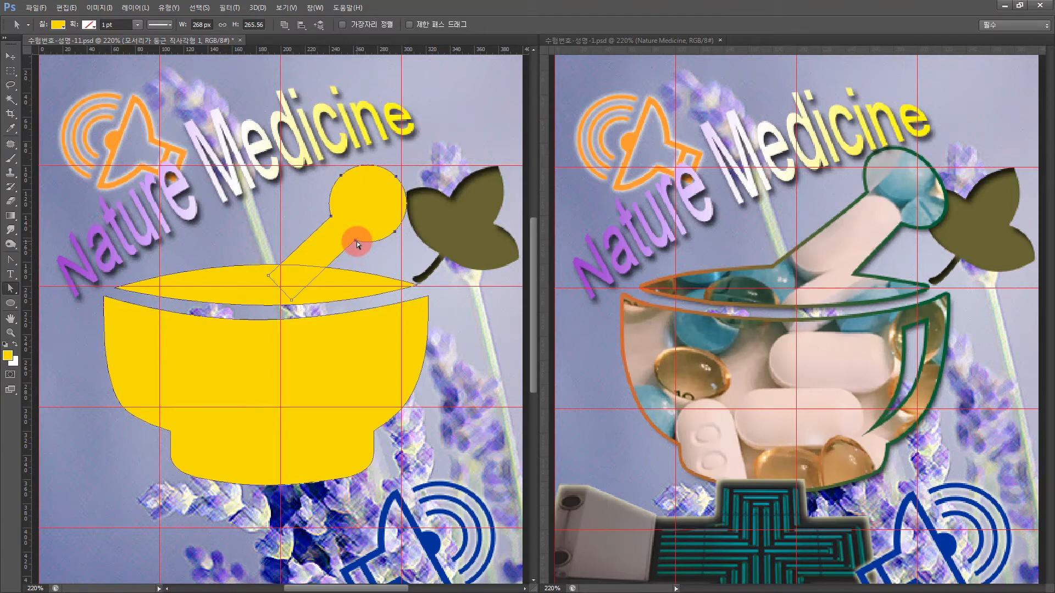
drag(357, 242, 372, 226)
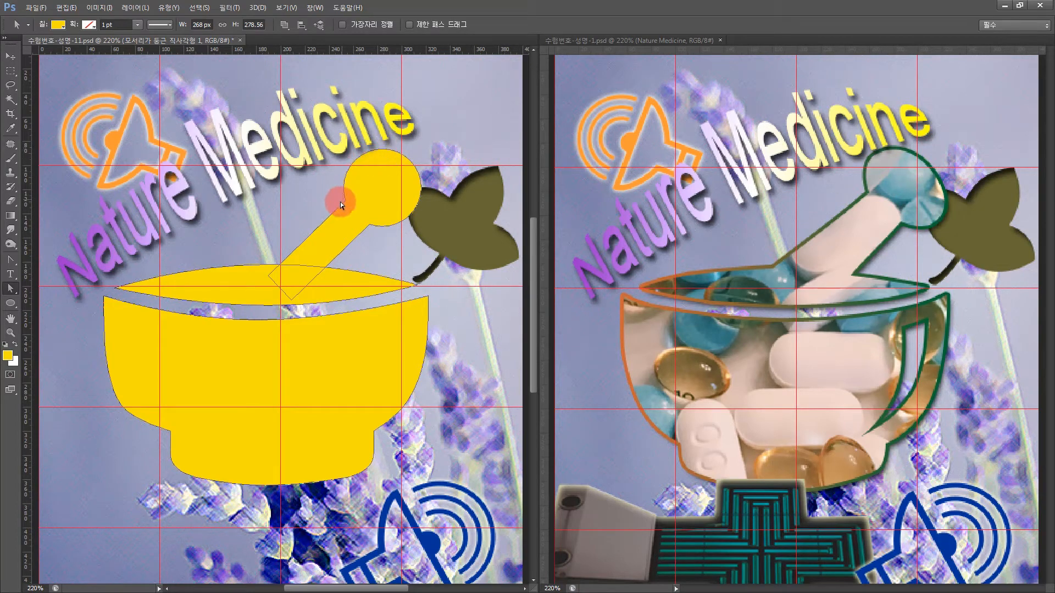
drag(345, 201, 417, 213)
drag(410, 161, 407, 160)
drag(352, 197, 421, 216)
drag(356, 160, 359, 156)
drag(428, 217, 437, 201)
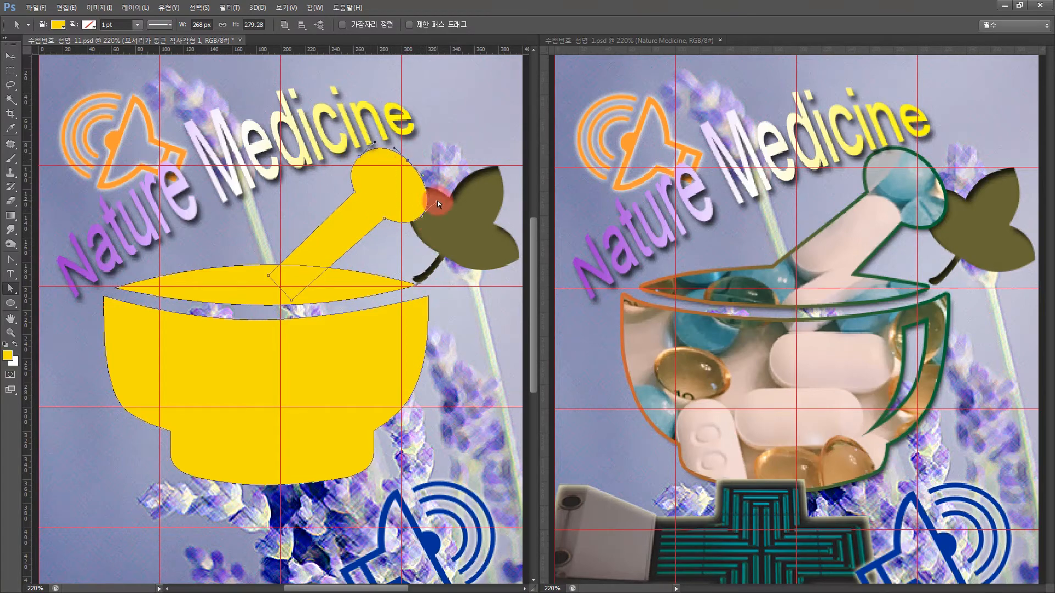
Widen the pestle handle's base by moving its two lower corner points apart onto the horizontal guide inside the rim.
click(330, 242)
drag(291, 301, 319, 287)
drag(320, 286, 324, 286)
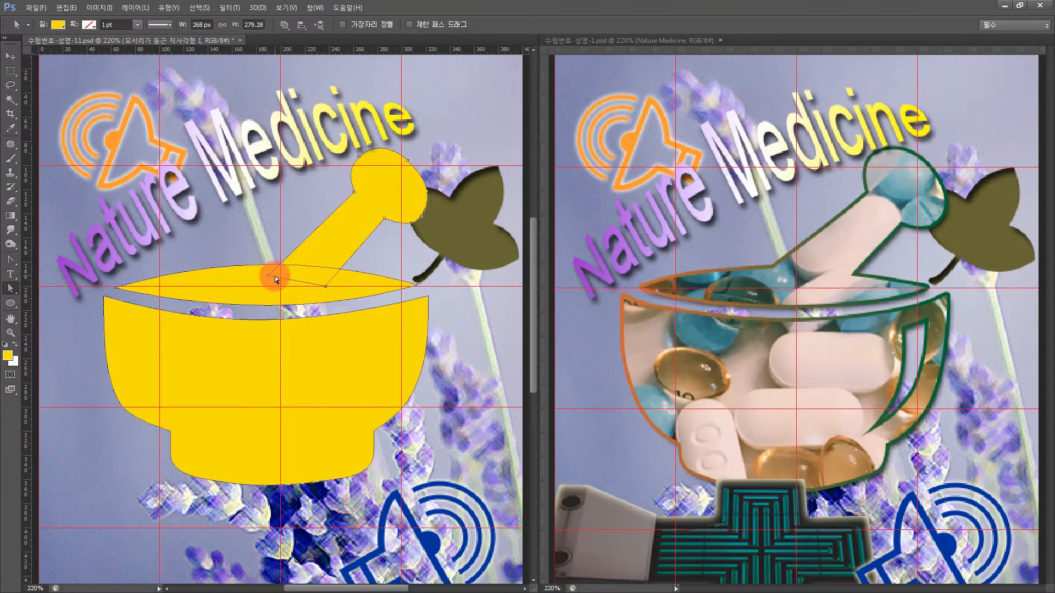
drag(268, 276, 219, 286)
click(357, 216)
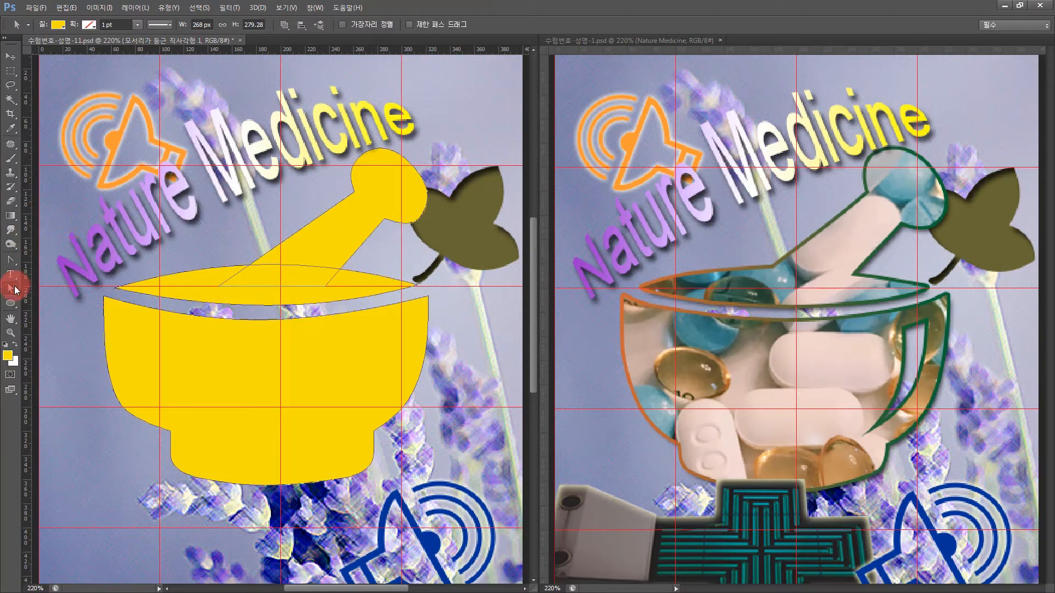
Select the pestle together with the rim ellipse and unite them with Merge Shape Components.
drag(10, 288, 51, 287)
click(51, 287)
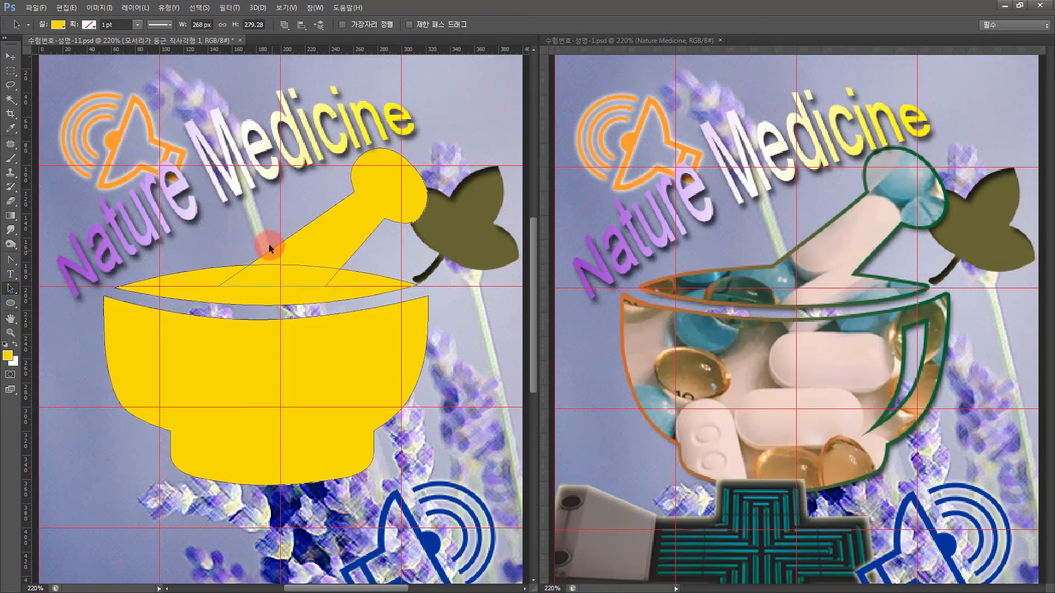
drag(233, 242, 378, 290)
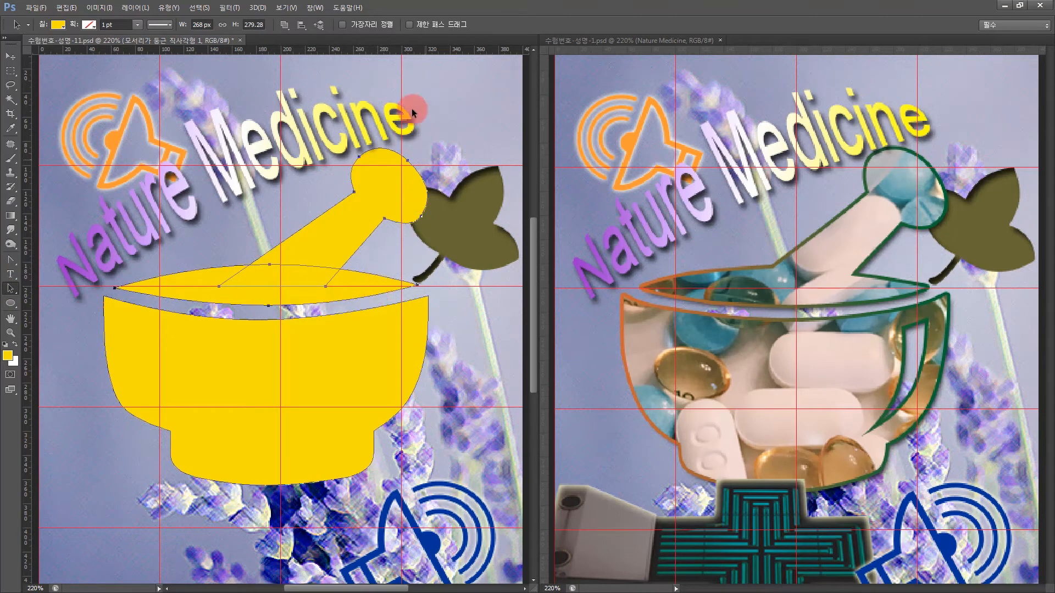
click(284, 24)
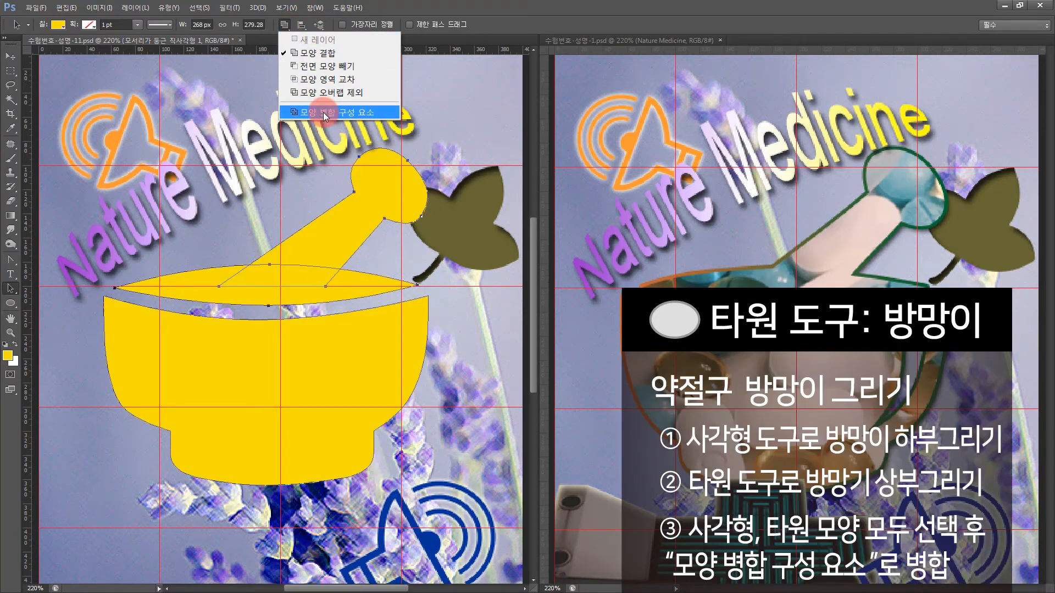
click(357, 114)
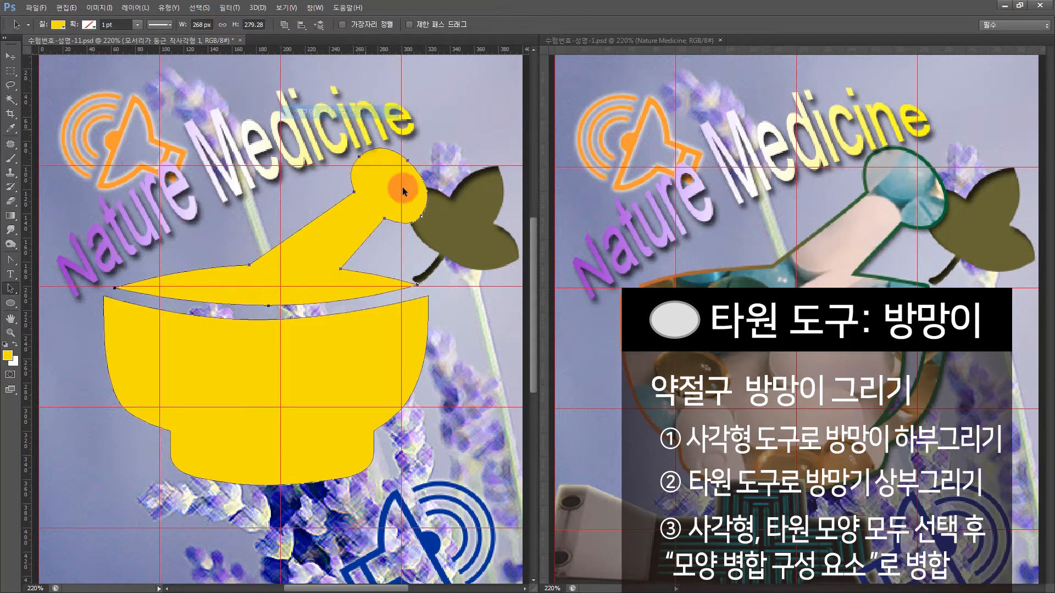
click(454, 406)
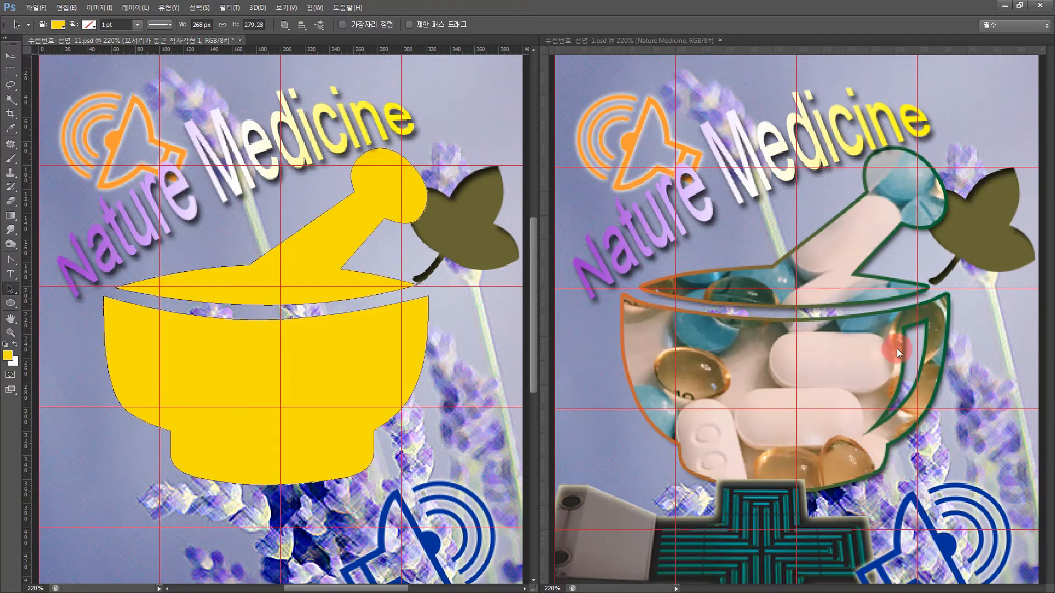
Cut a curved, tapering highlight out of the bowl's right side with the Pen tool in Subtract Front Shape mode.
click(10, 261)
drag(11, 264, 56, 261)
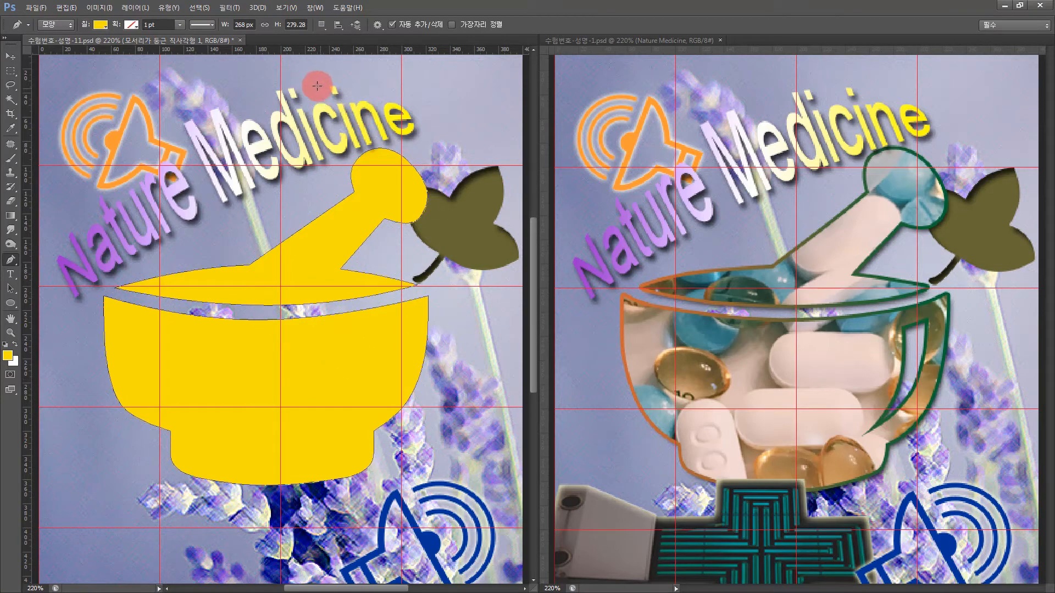
click(321, 25)
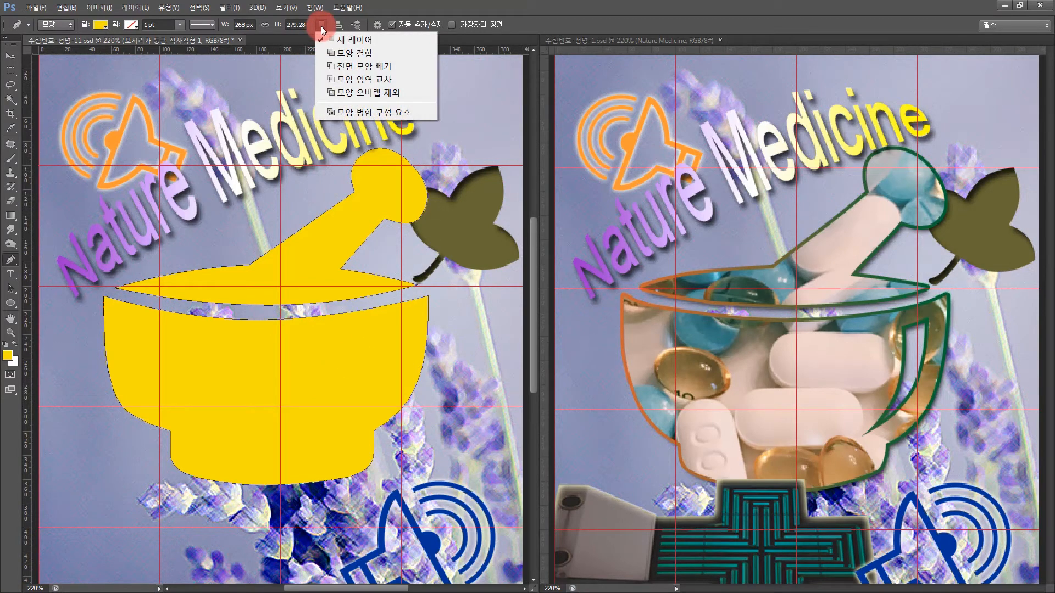
click(340, 67)
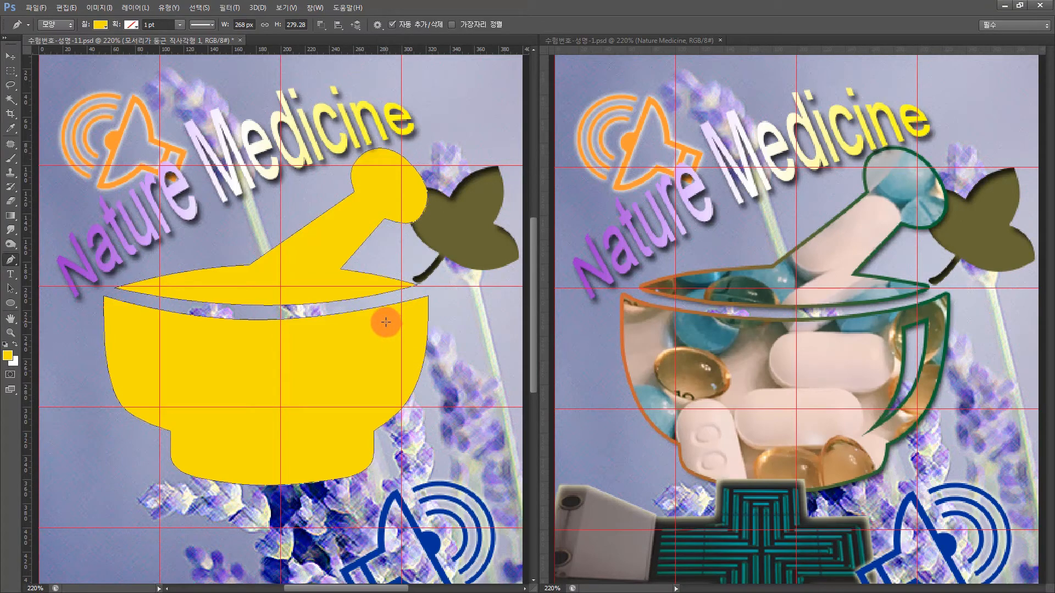
drag(386, 322, 412, 316)
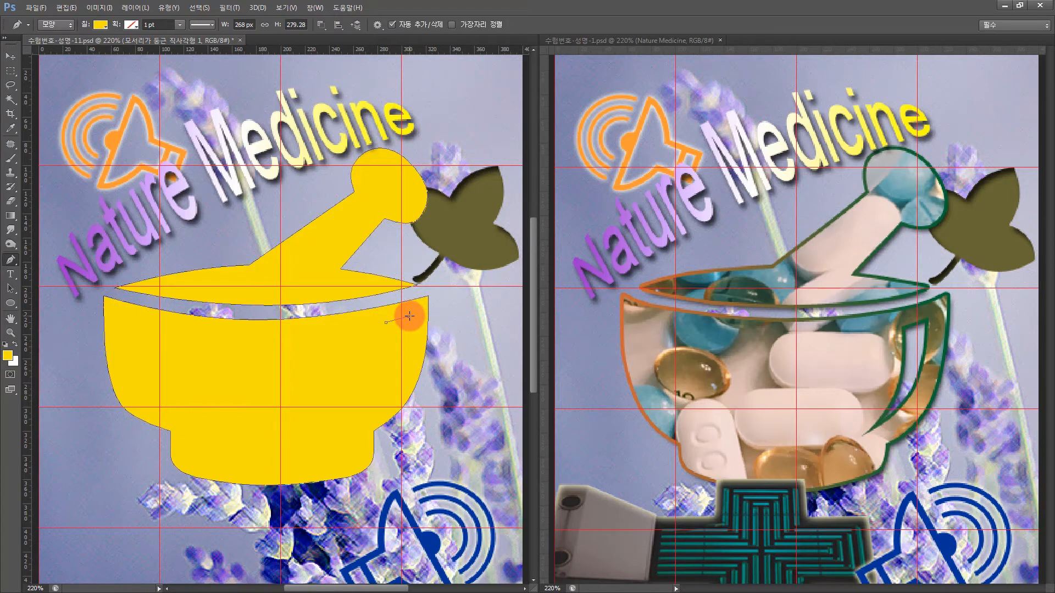
drag(409, 316, 409, 317)
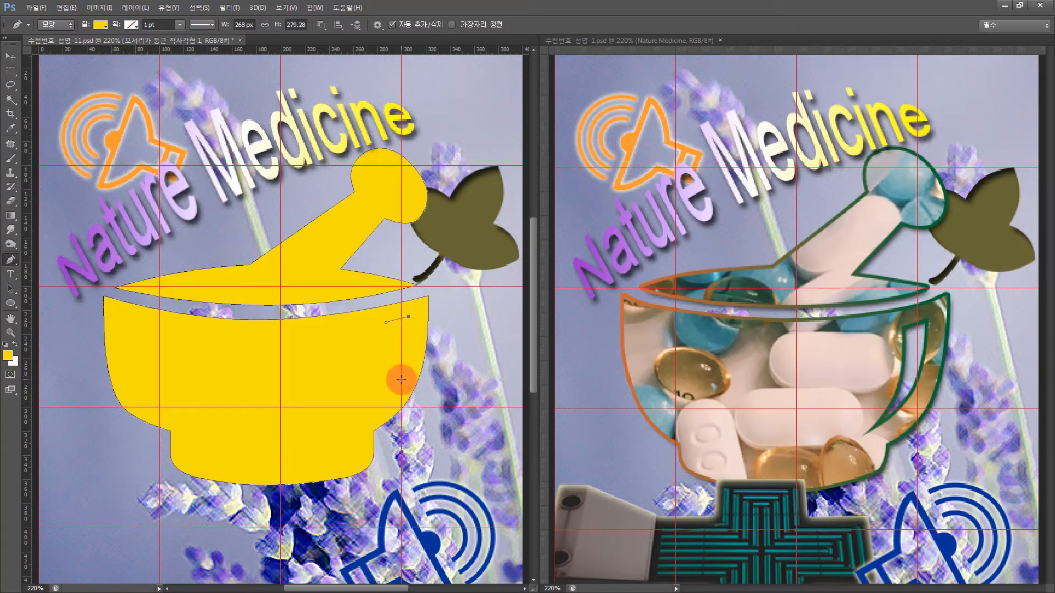
click(384, 417)
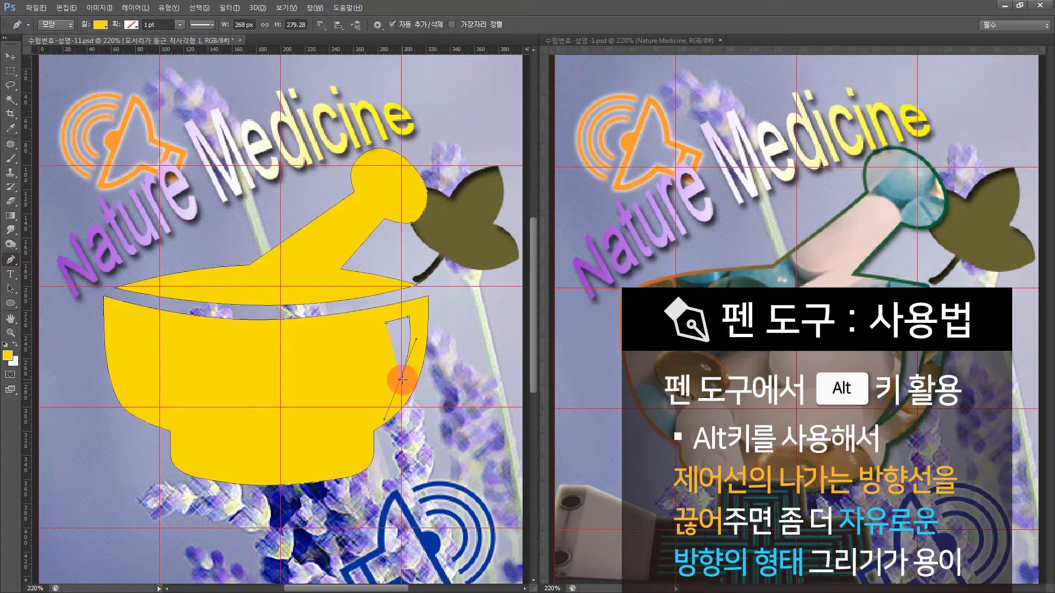
alt+click(402, 379)
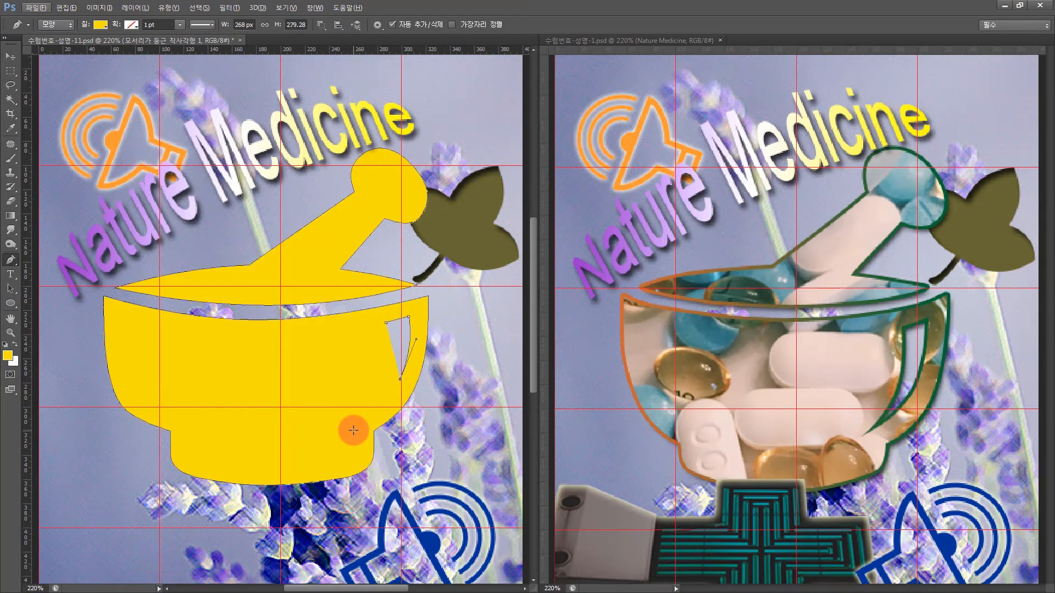
drag(340, 439, 328, 446)
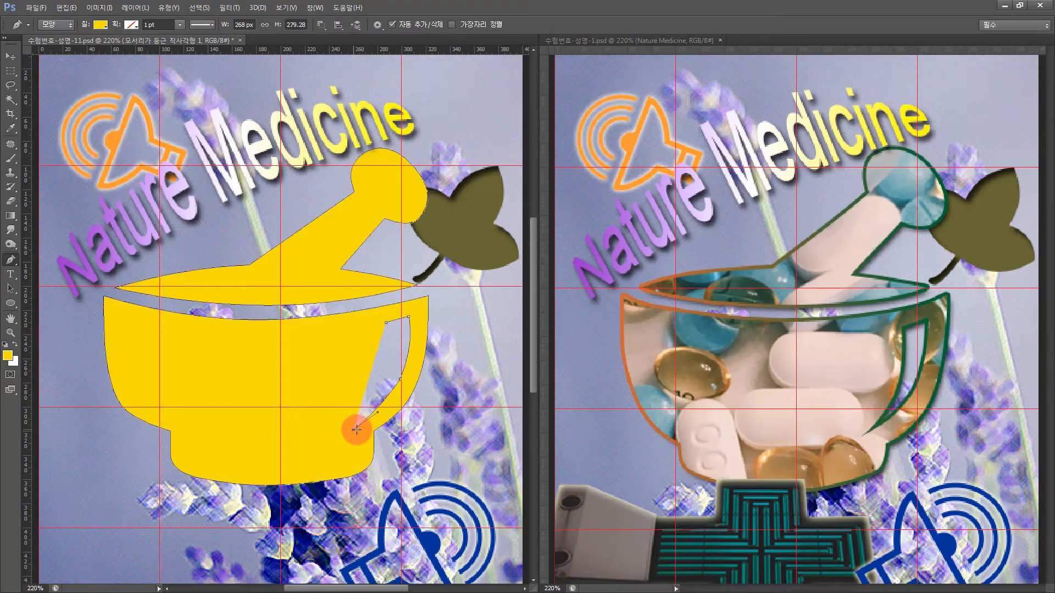
click(387, 324)
drag(384, 301, 370, 265)
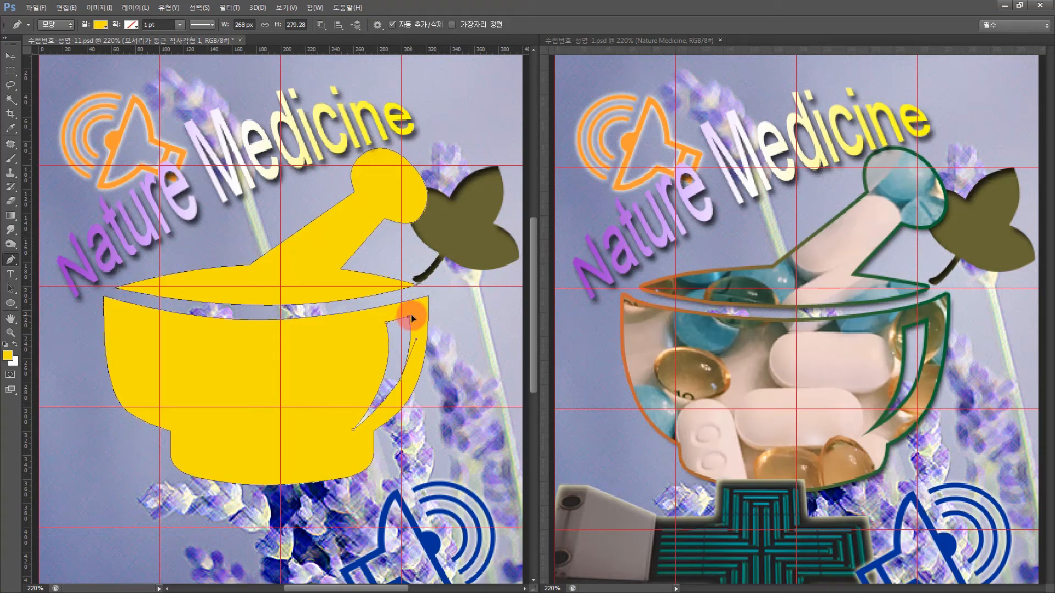
Adjust the anchor points of the highlight cutout and the mortar outline to match the reference, and deselect the shape.
drag(412, 318, 389, 326)
drag(401, 380, 382, 415)
drag(387, 324, 390, 324)
drag(412, 401, 408, 381)
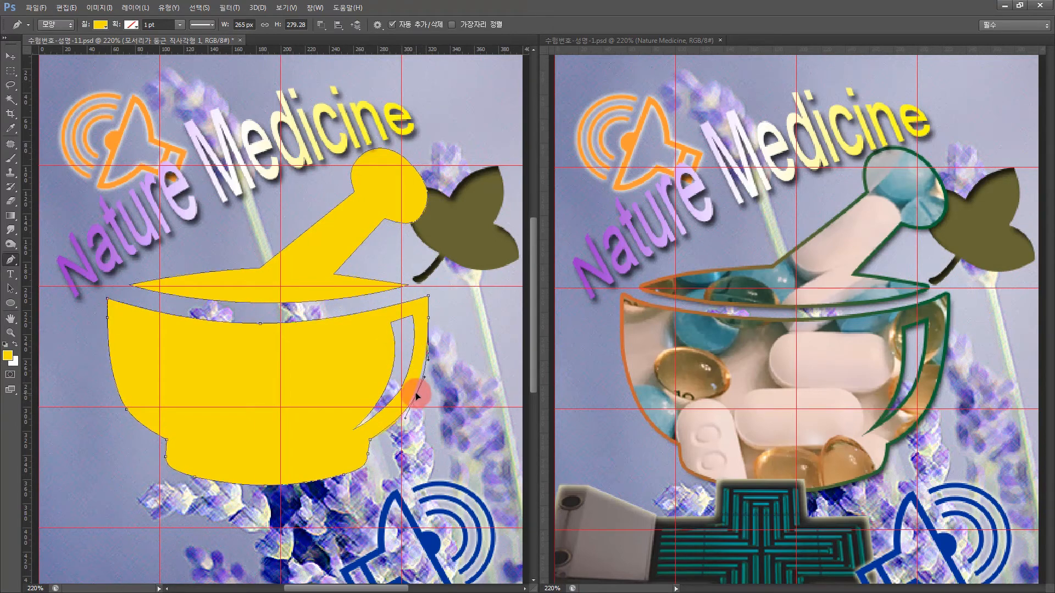
ctrl+click(390, 371)
ctrl+click(408, 408)
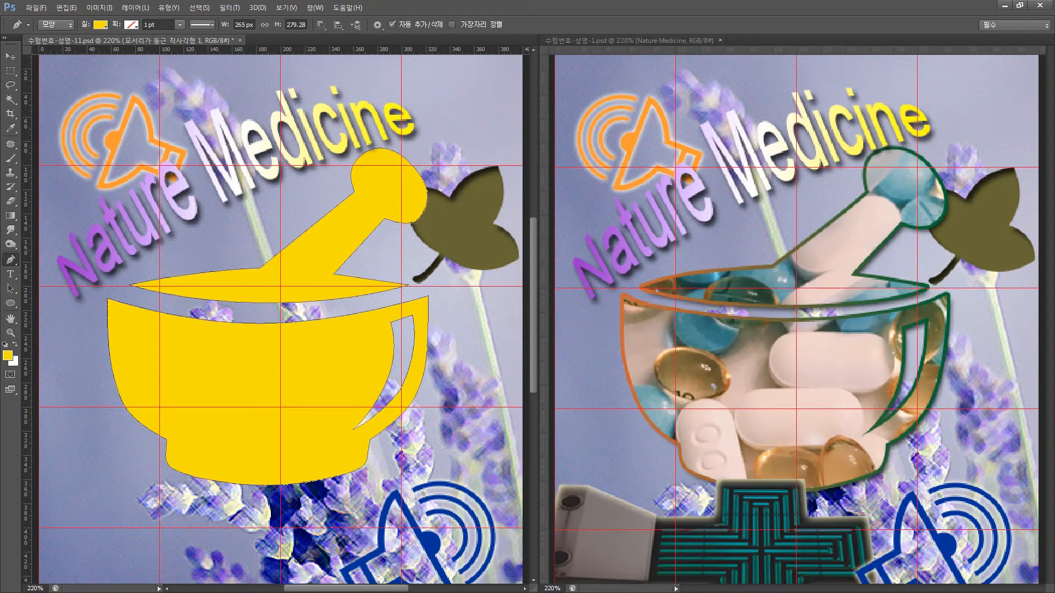
Switch to the exam PDF in Adobe Acrobat and highlight the Mask(마스크) requirement about the 약절구 shape and 1급-2.jpg.
key(alt+Tab)
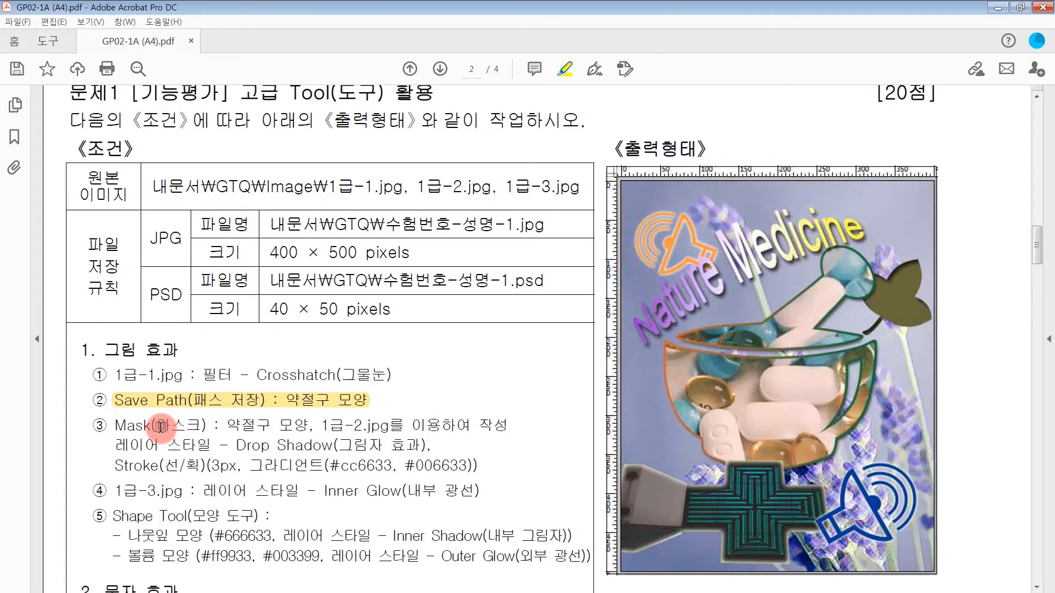
drag(157, 426, 519, 426)
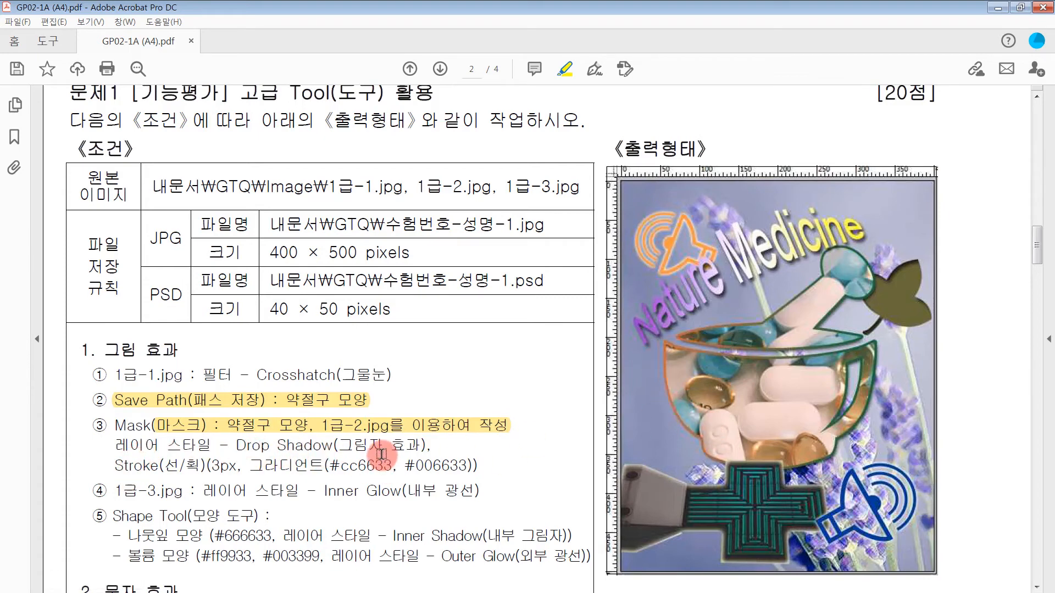
Highlight the Drop Shadow and Stroke requirements (3px, gradient #cc6633, #006633) for the mortar shape in the exam PDF.
drag(240, 446, 440, 447)
drag(114, 466, 487, 466)
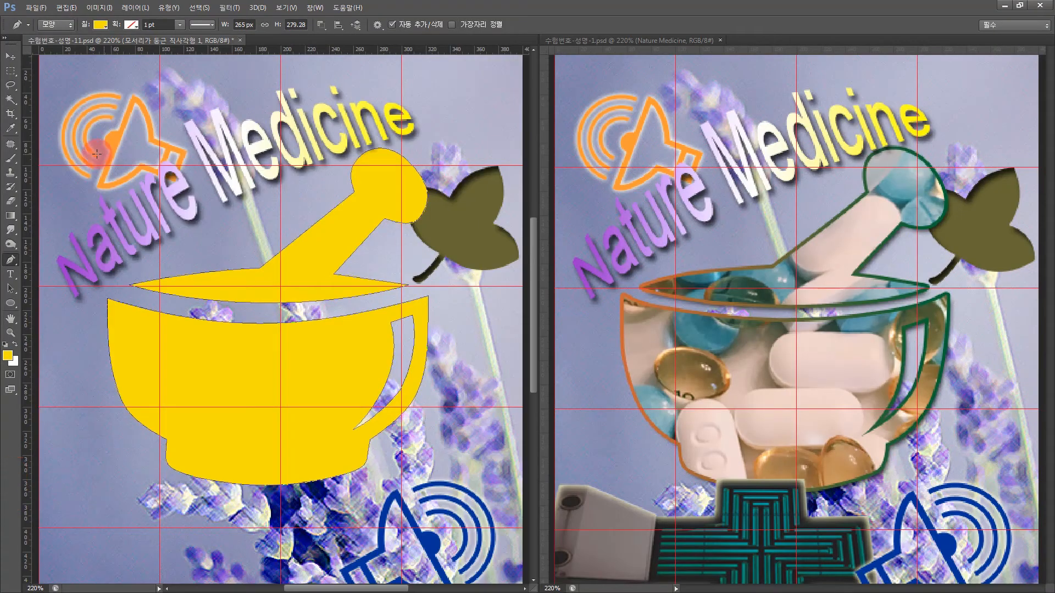
Switch back to Photoshop and select the mortar-and-pestle shape with the Path Selection tool, making its layer 모서리가 둥근 직사각형 1 active.
click(10, 288)
click(269, 284)
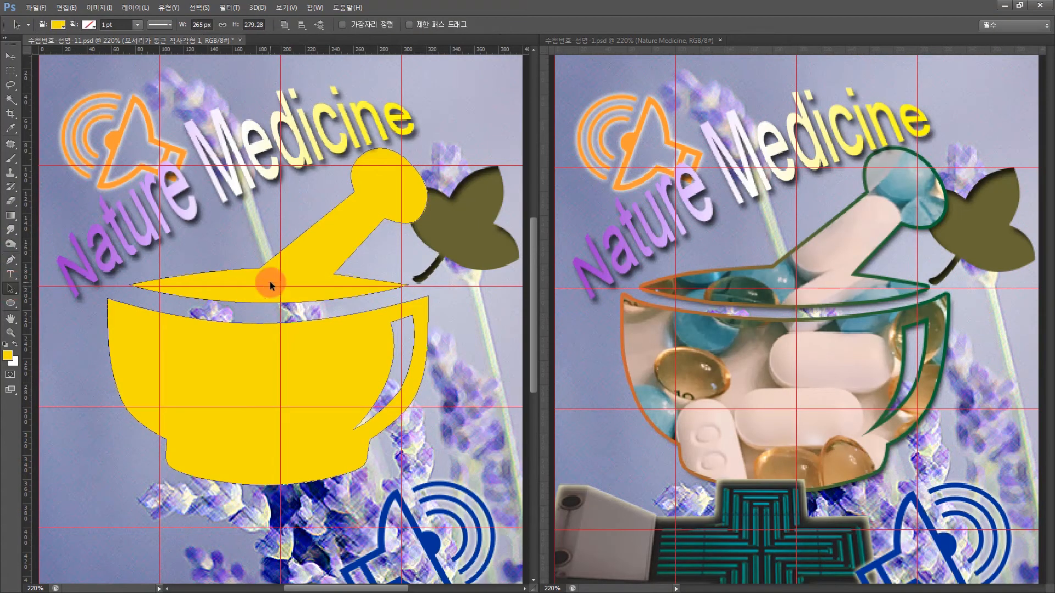
click(406, 210)
click(269, 373)
key(F7)
drag(660, 218, 518, 182)
click(529, 396)
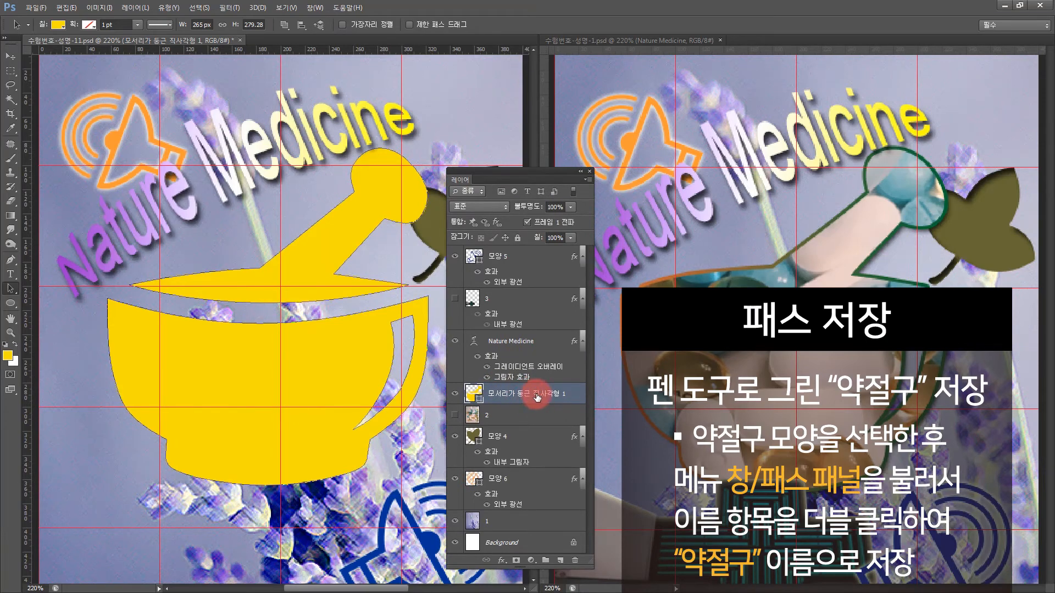
Save the mortar-and-pestle shape's path under the name 약절구.
click(316, 9)
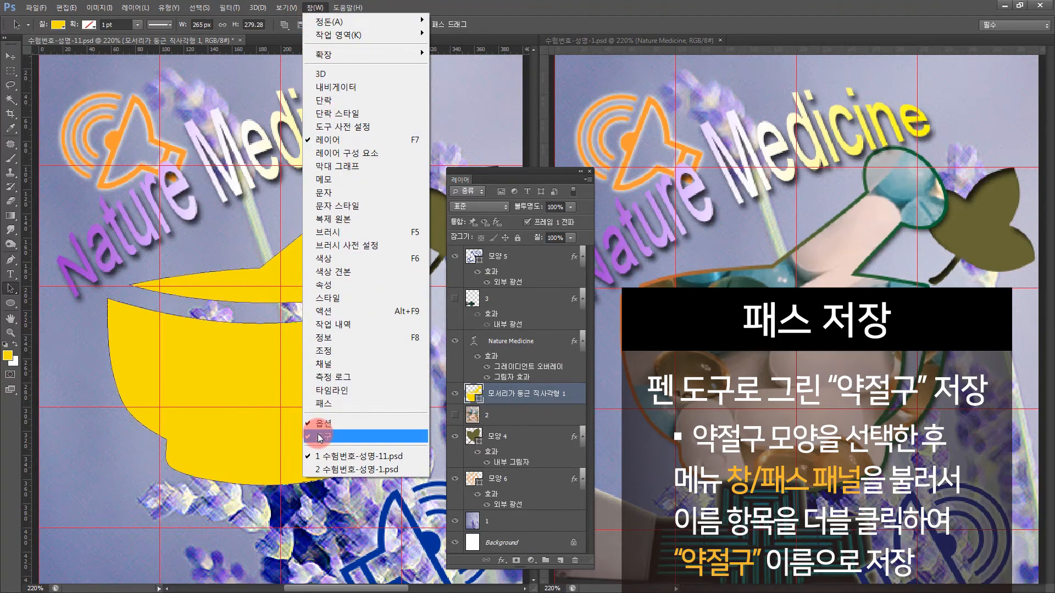
click(324, 405)
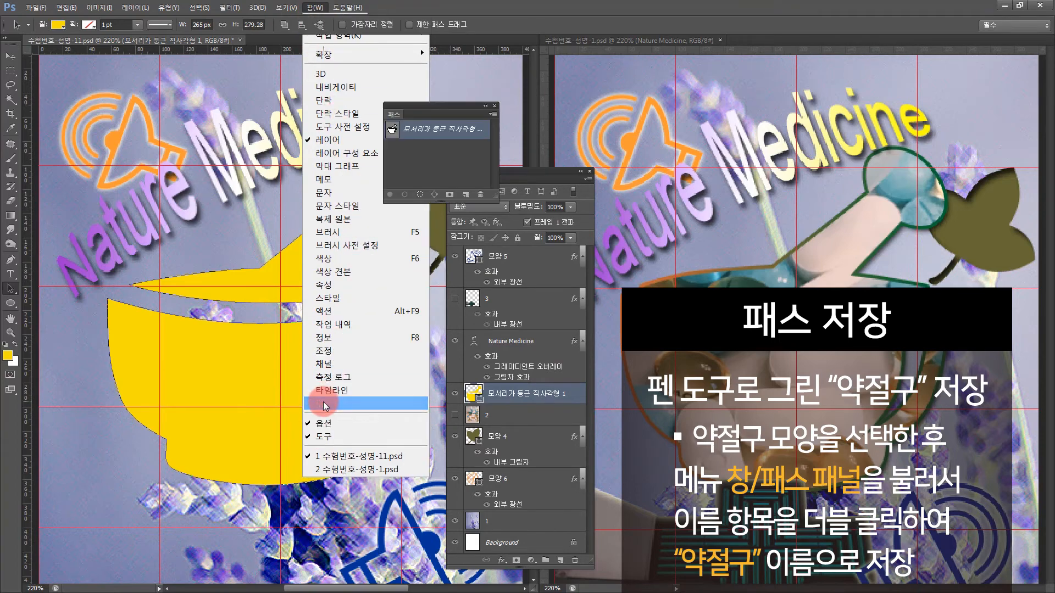
double_click(440, 133)
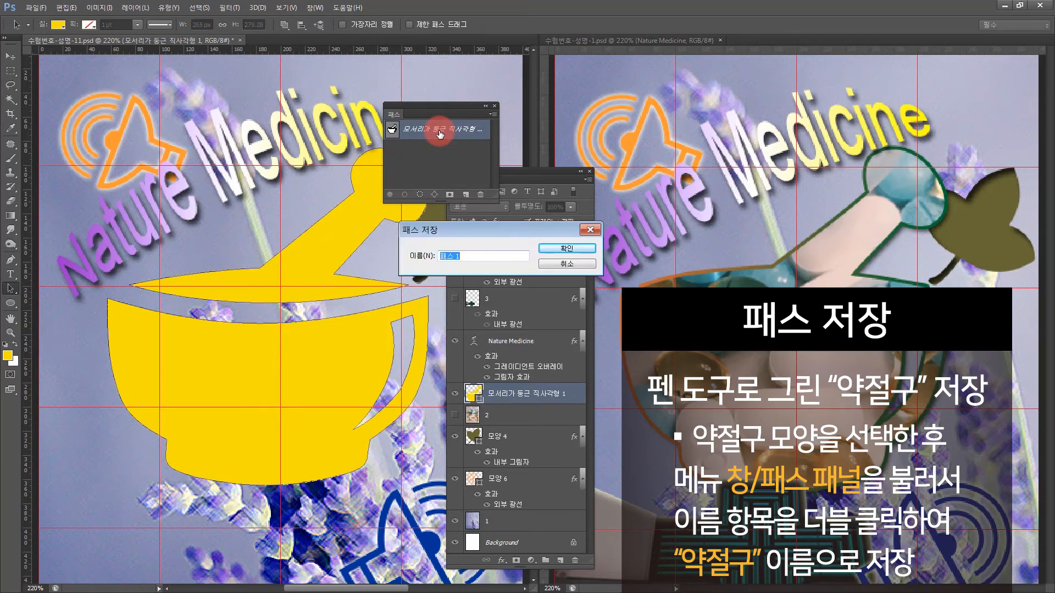
key(BackSpace)
text(약절구)
key(Return)
Place the pill image layer 2 visibly above the mortar shape layer and clip it to that shape with a clipping mask.
drag(493, 168, 467, 69)
mouse_move(467, 313)
mouse_down()
mouse_move(479, 280)
mouse_move(483, 303)
mouse_up()
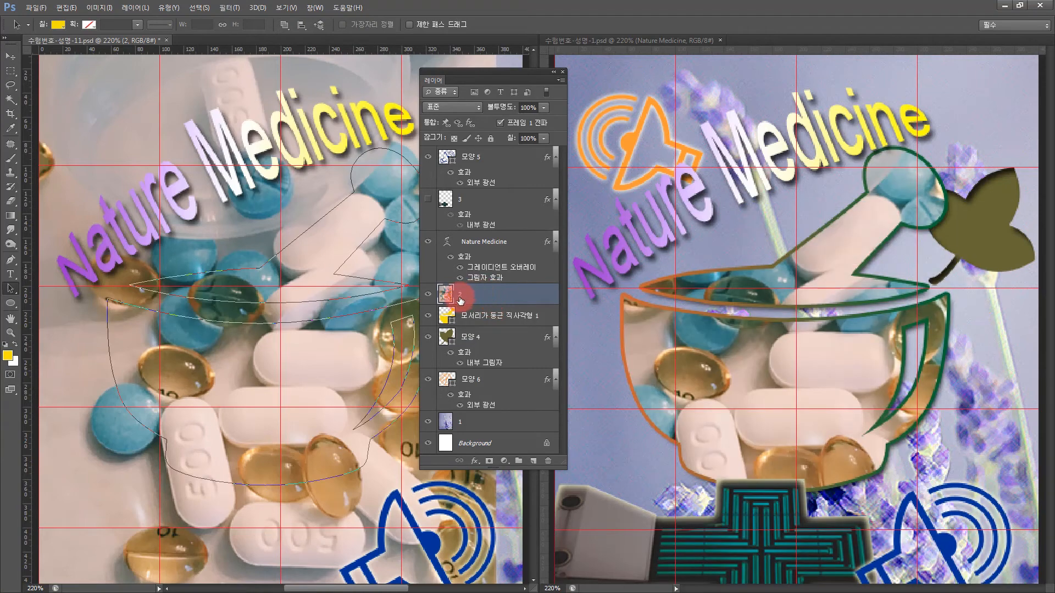
right_click(495, 296)
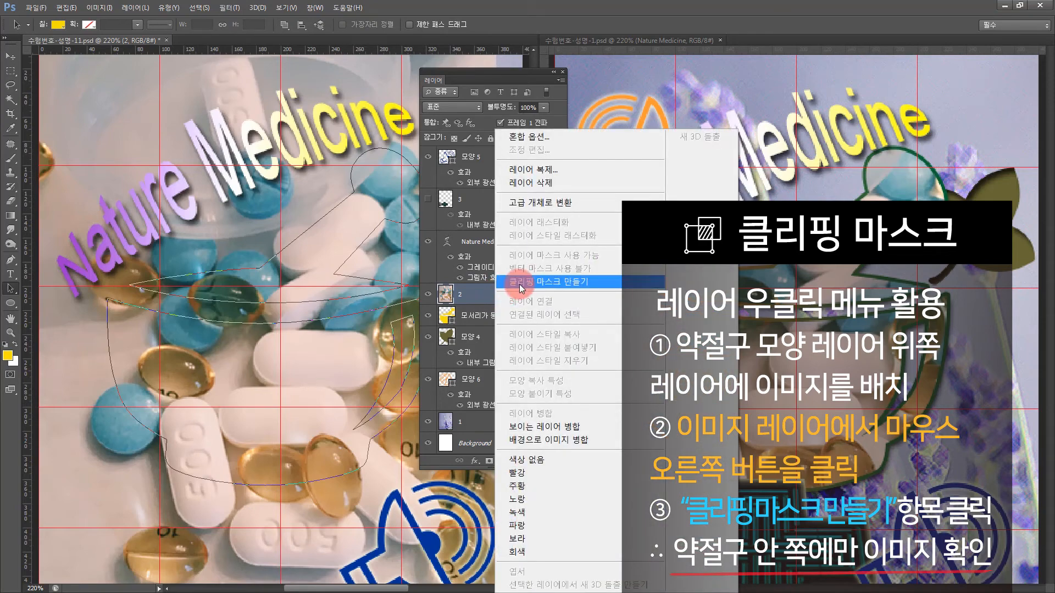
click(519, 284)
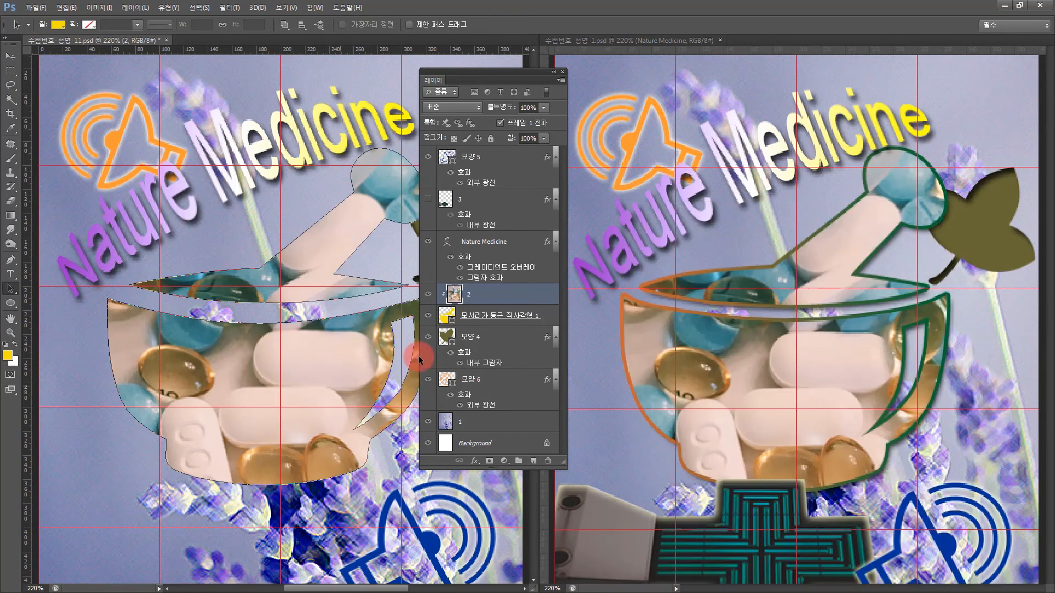
Add a 3 px outside Stroke layer style to the mortar shape layer, with its fill type set to Gradient.
click(490, 321)
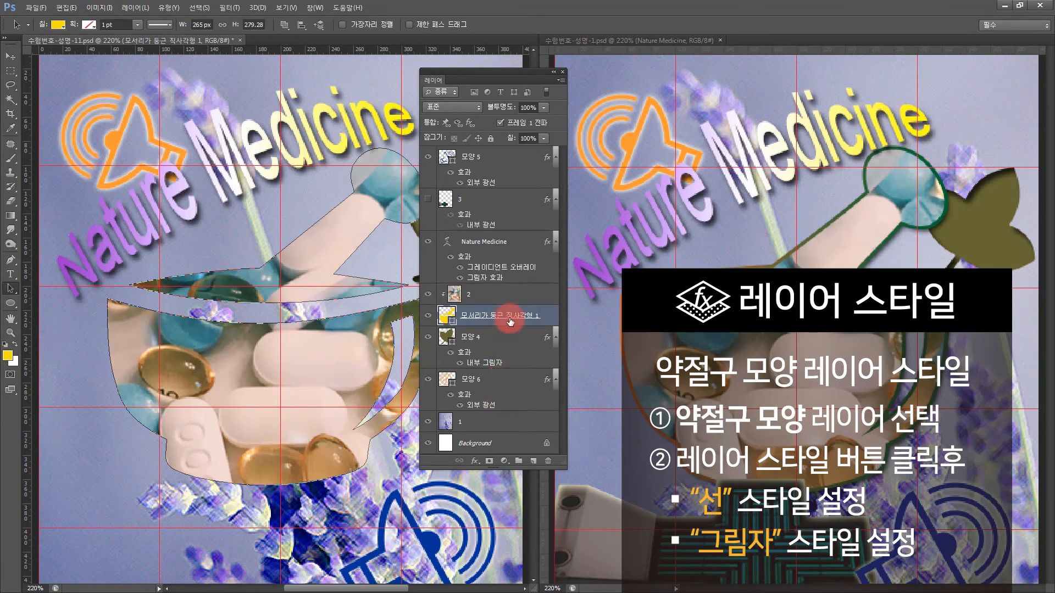
click(474, 460)
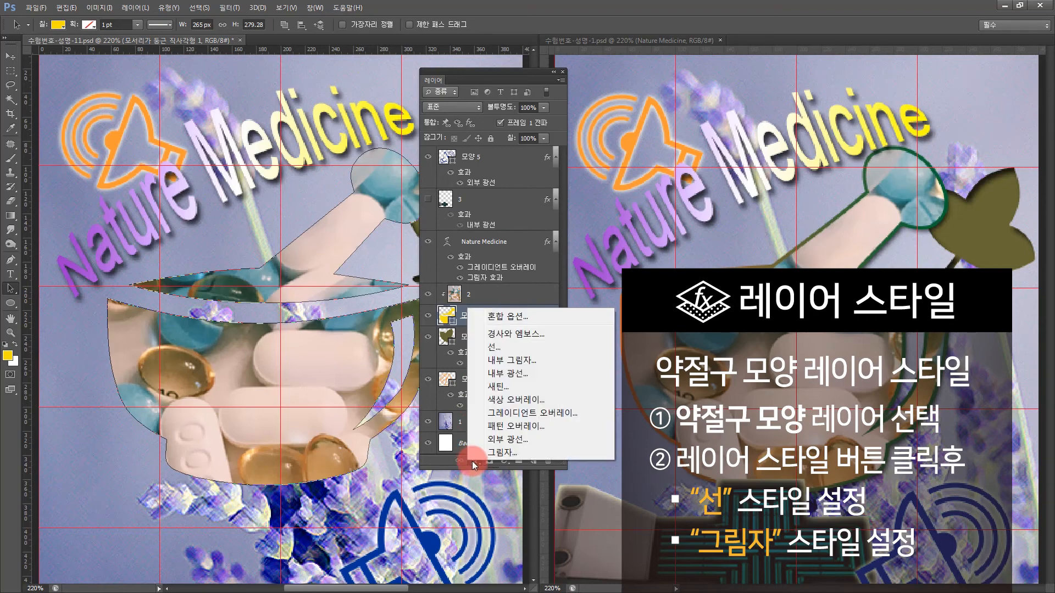
click(502, 347)
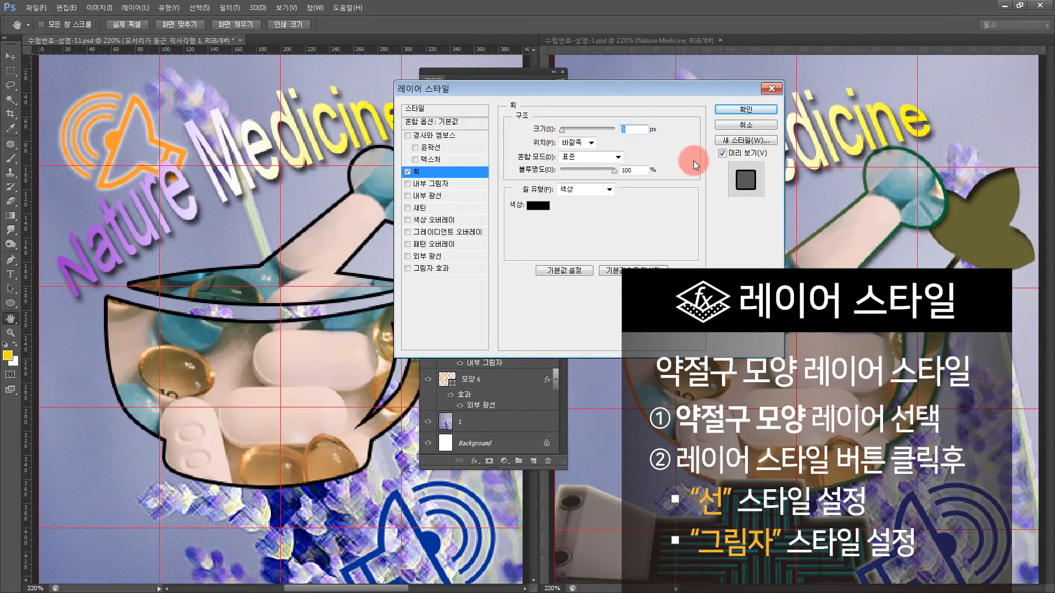
drag(614, 95, 475, 350)
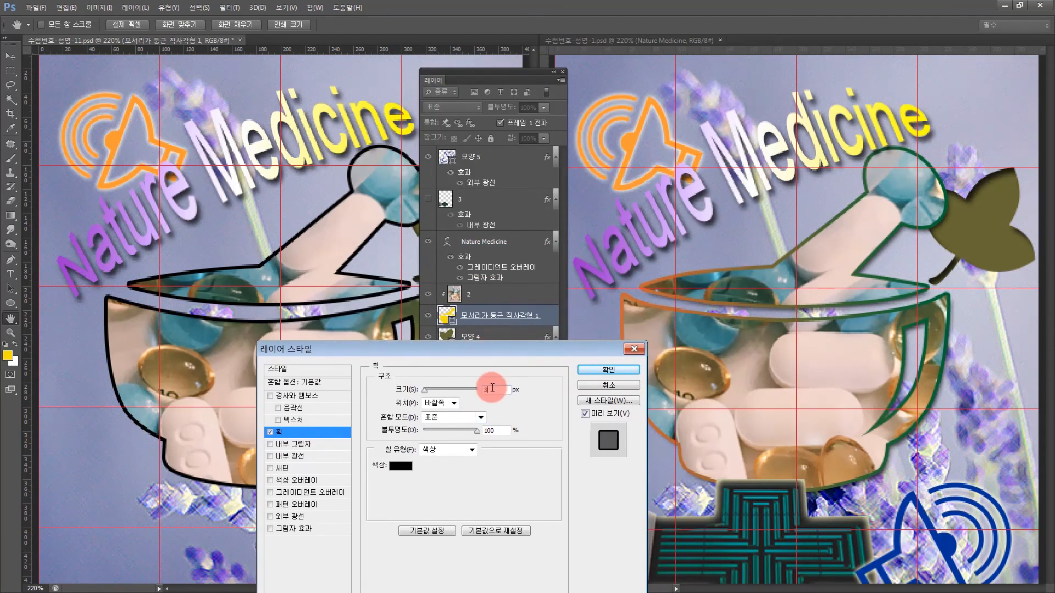
click(443, 450)
click(441, 473)
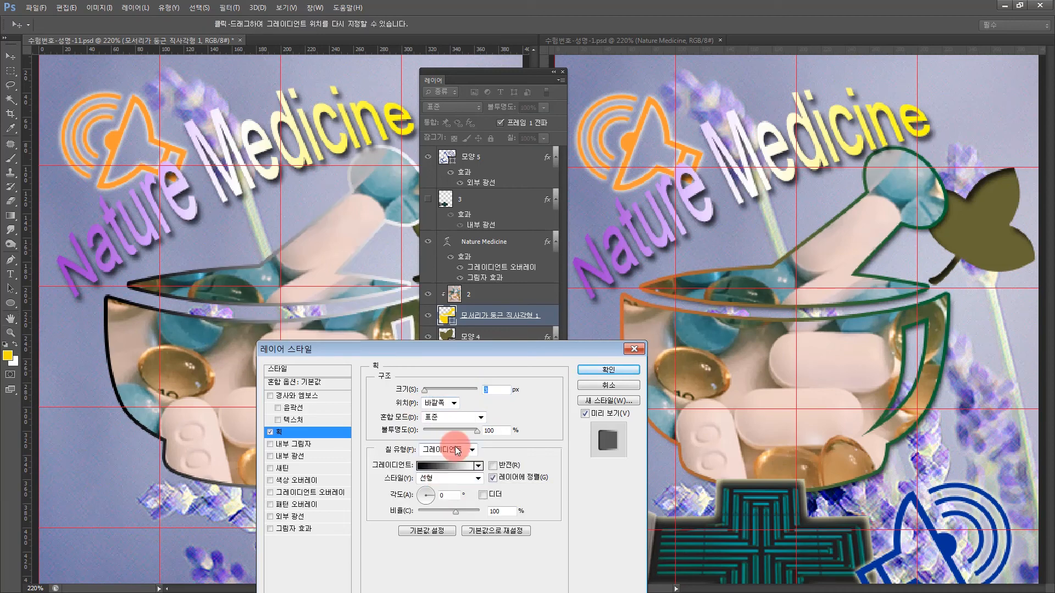
Set the stroke's gradient to run from #cc6633 to #006633 using the orange-to-green preset, checking both color stops.
click(439, 468)
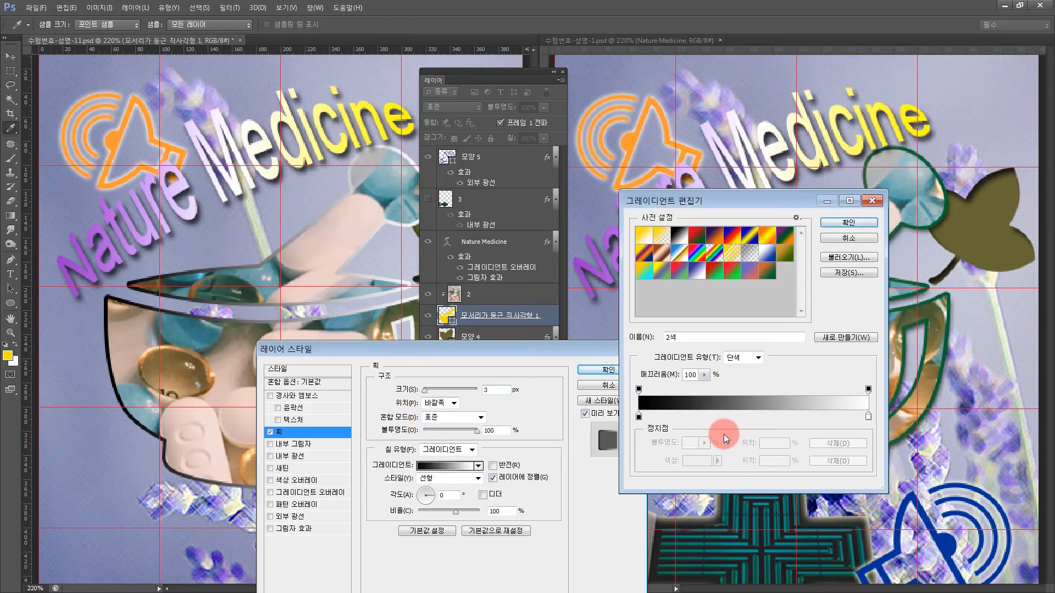
click(782, 268)
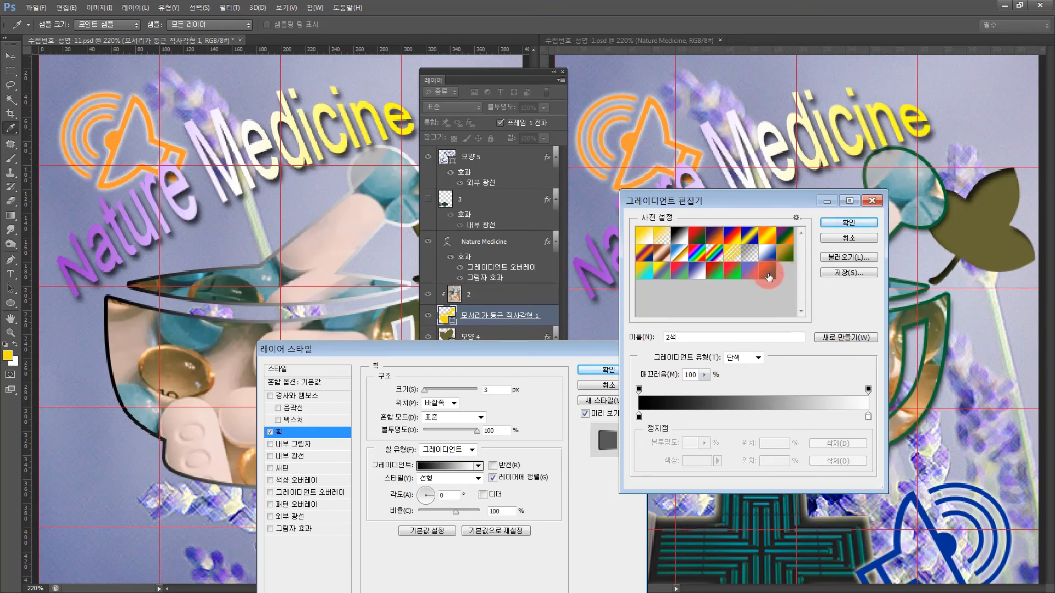
click(638, 416)
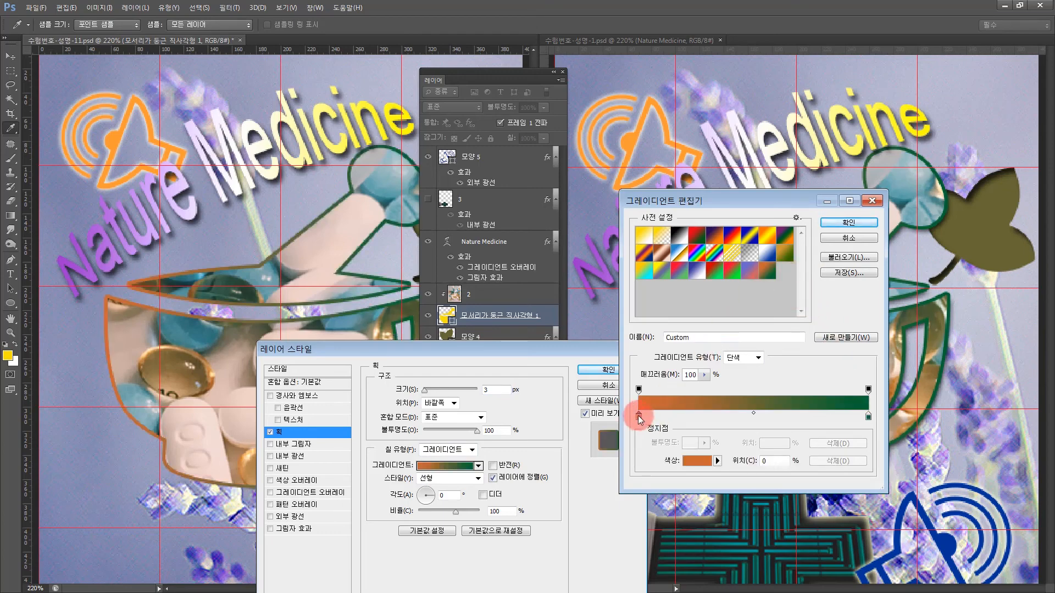
click(696, 461)
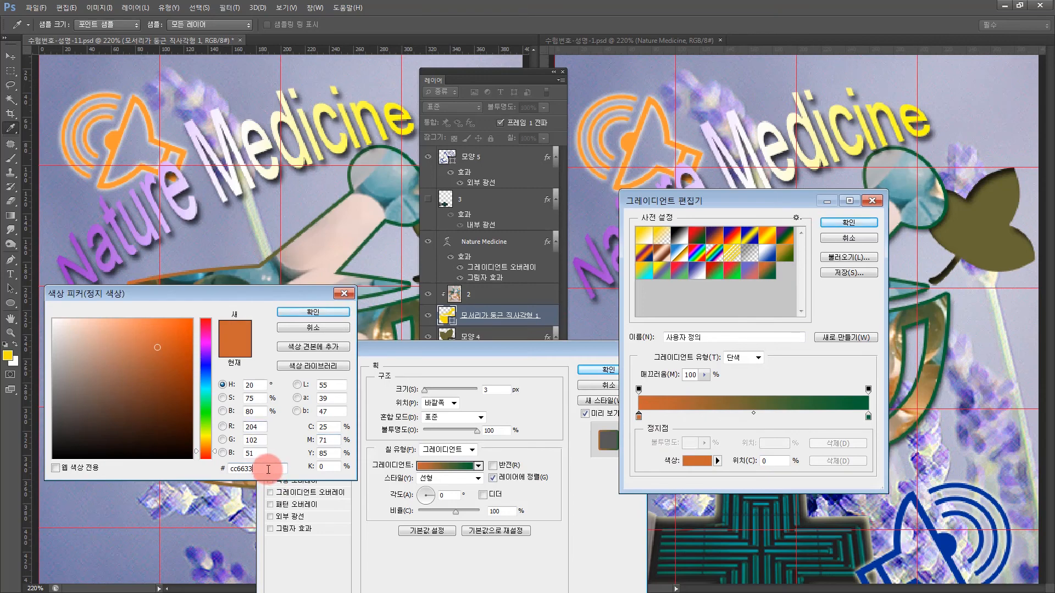
click(311, 318)
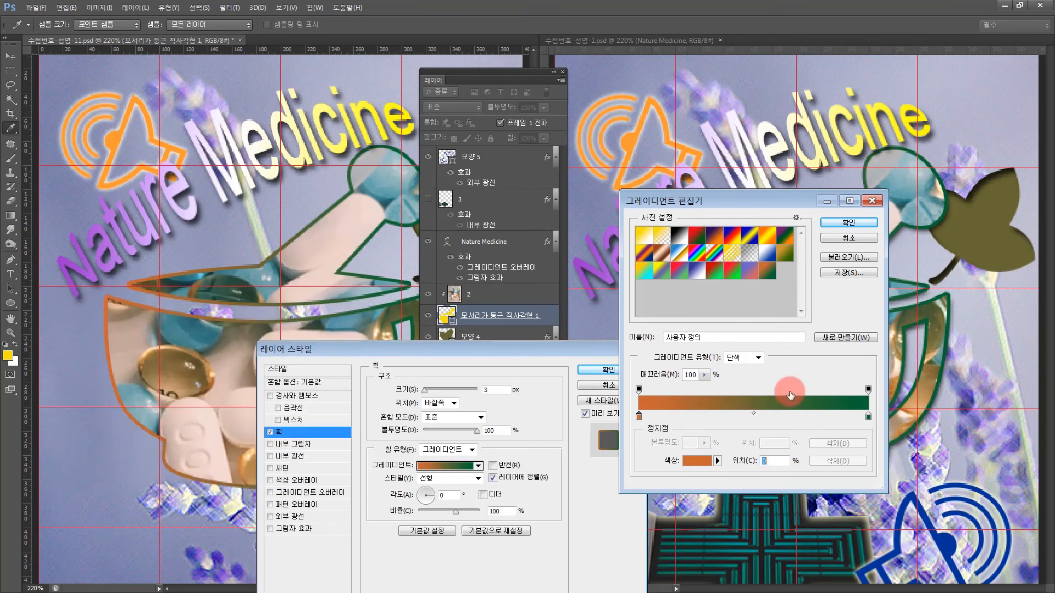
click(868, 417)
click(692, 470)
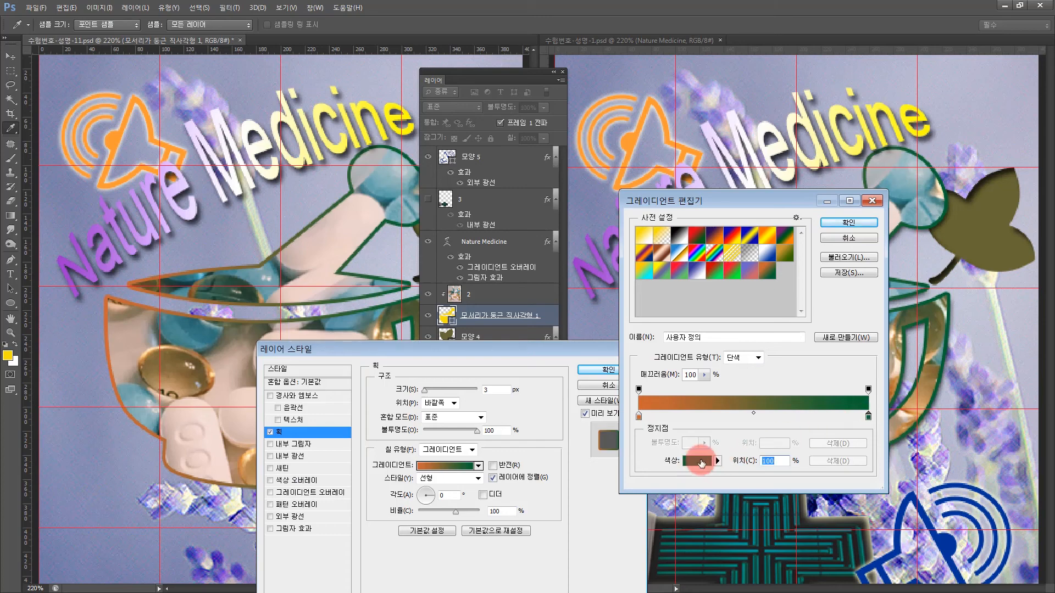
click(346, 322)
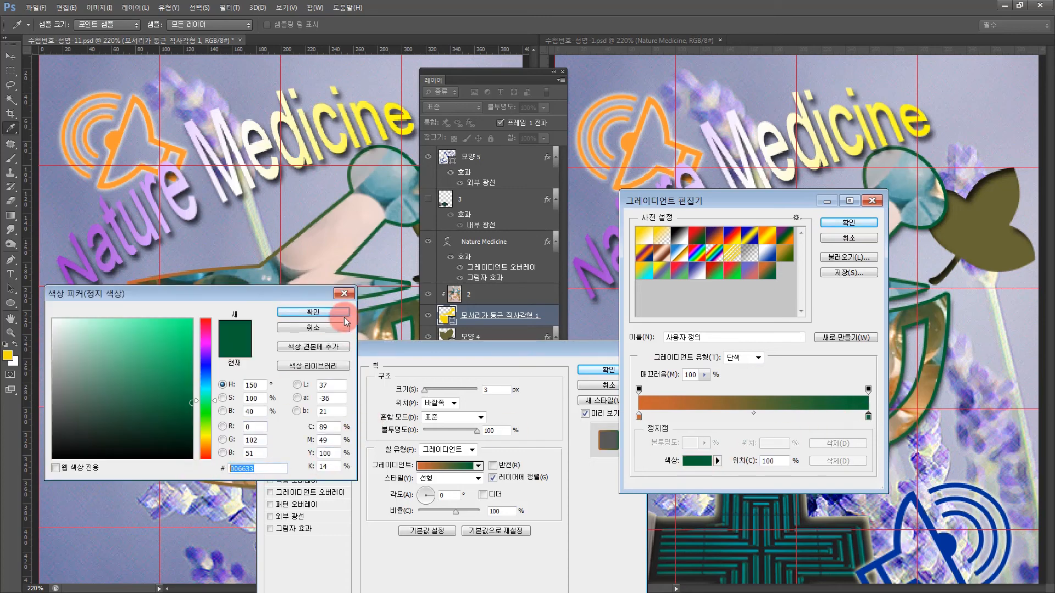
click(858, 223)
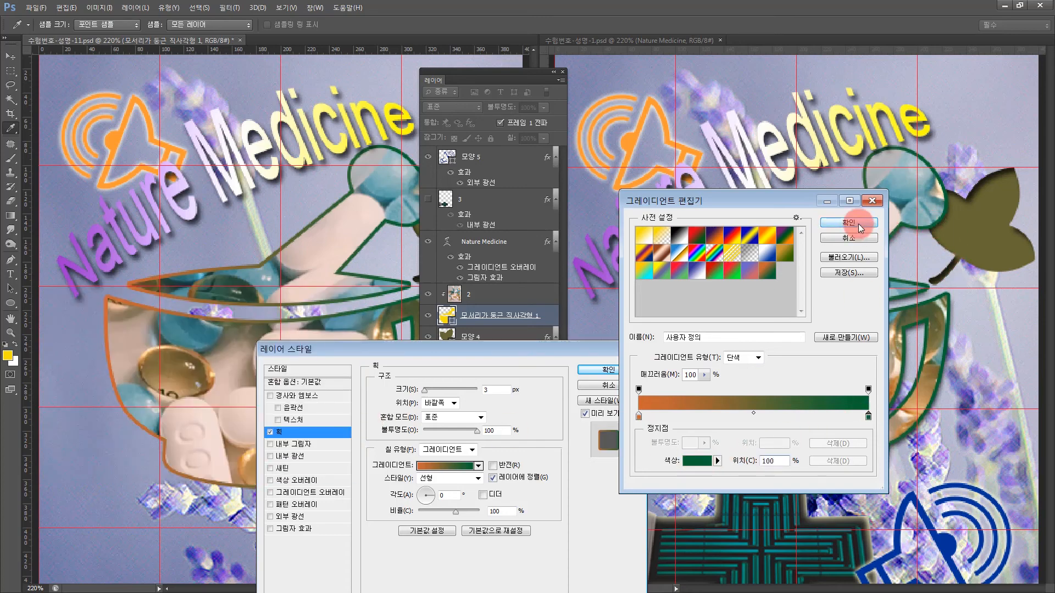
click(782, 295)
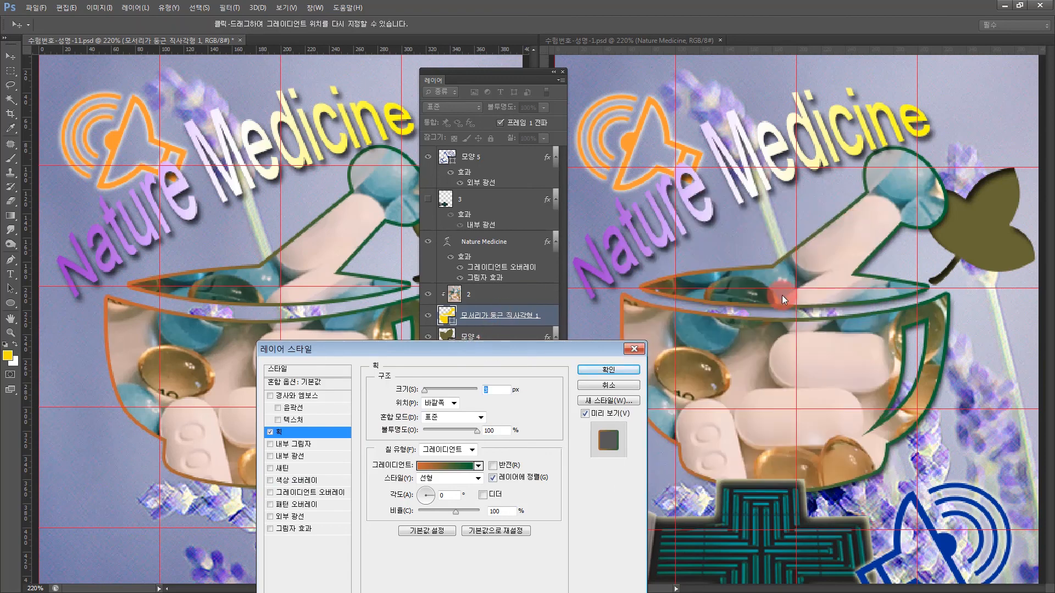
Add a Drop Shadow to the mortar shape, apply the layer style, and make layer 2 active.
click(328, 345)
drag(394, 348, 482, 504)
drag(483, 505, 431, 259)
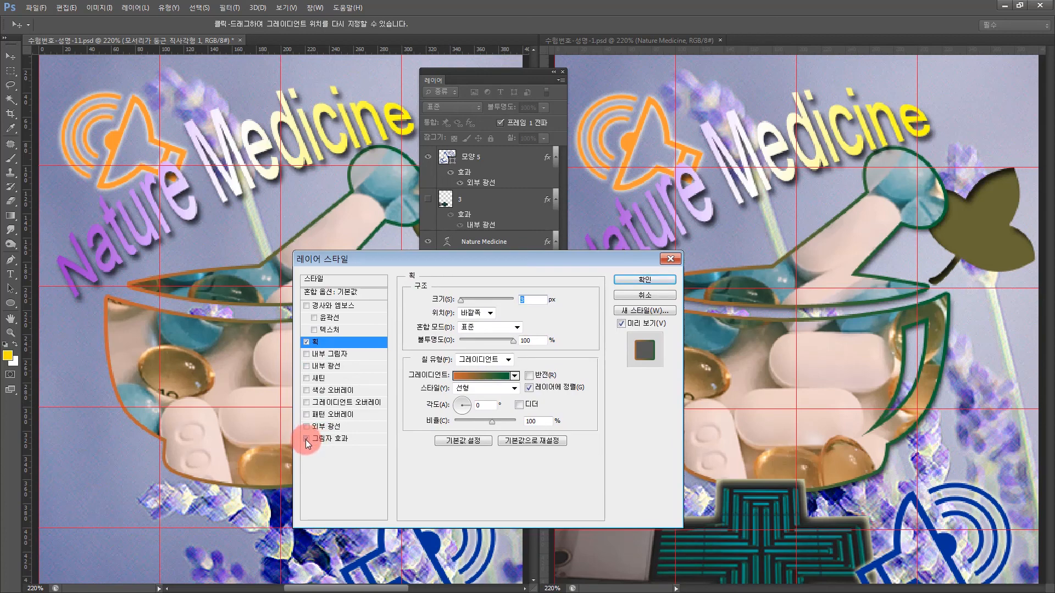
click(324, 440)
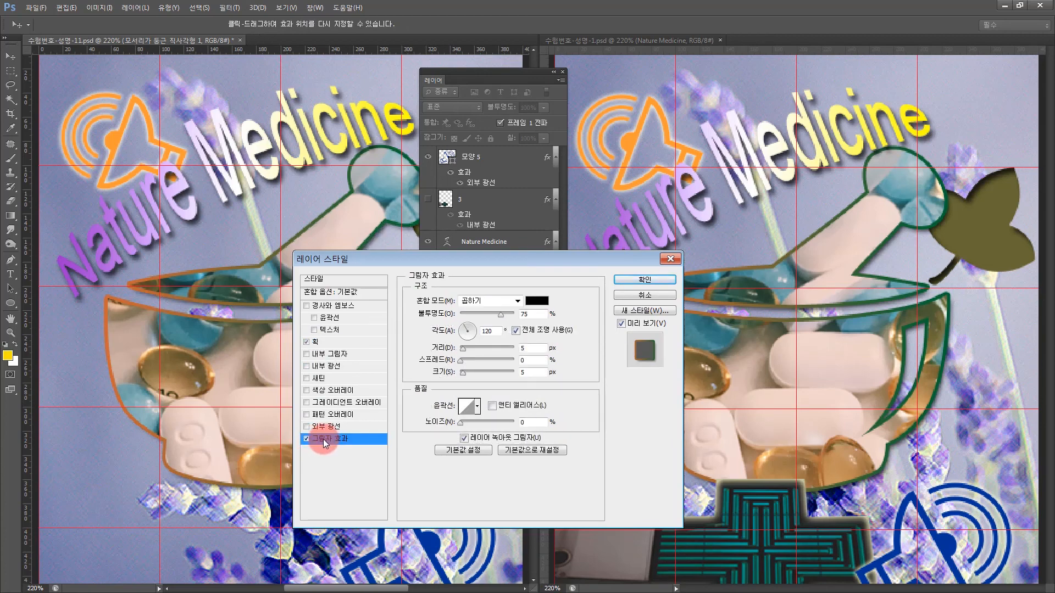
click(641, 283)
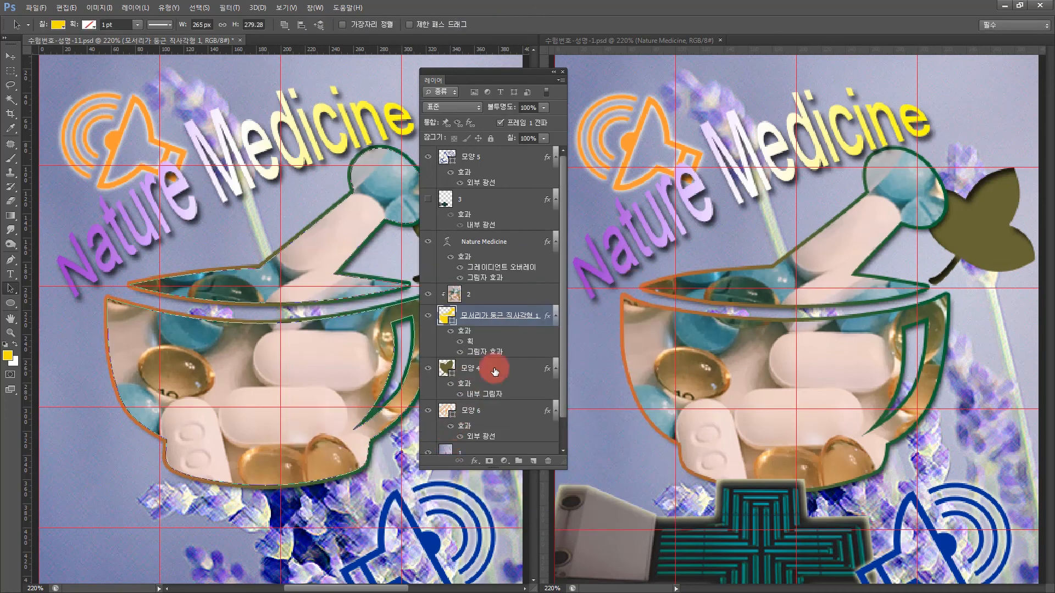
click(518, 295)
key(F7)
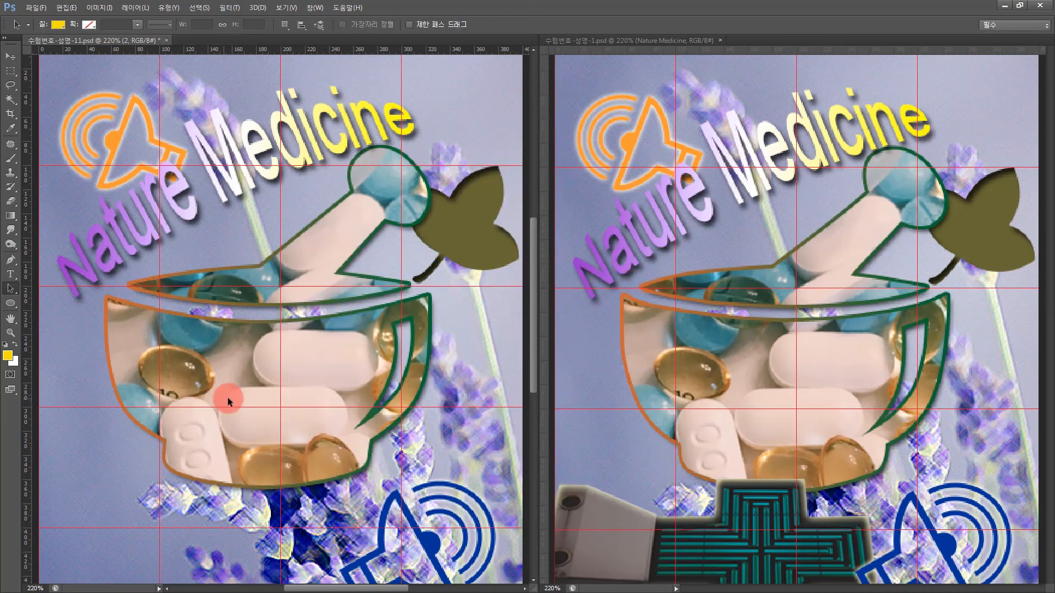